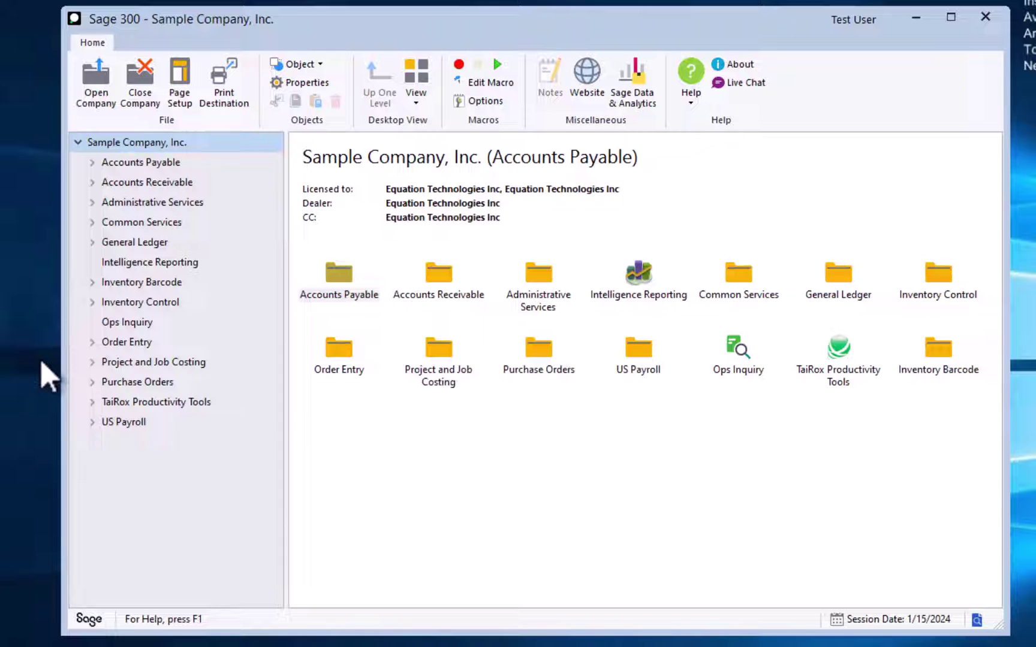
Step: Open the G/L Batch List under G/L Transactions and select open batch 000285
double_click(129, 242)
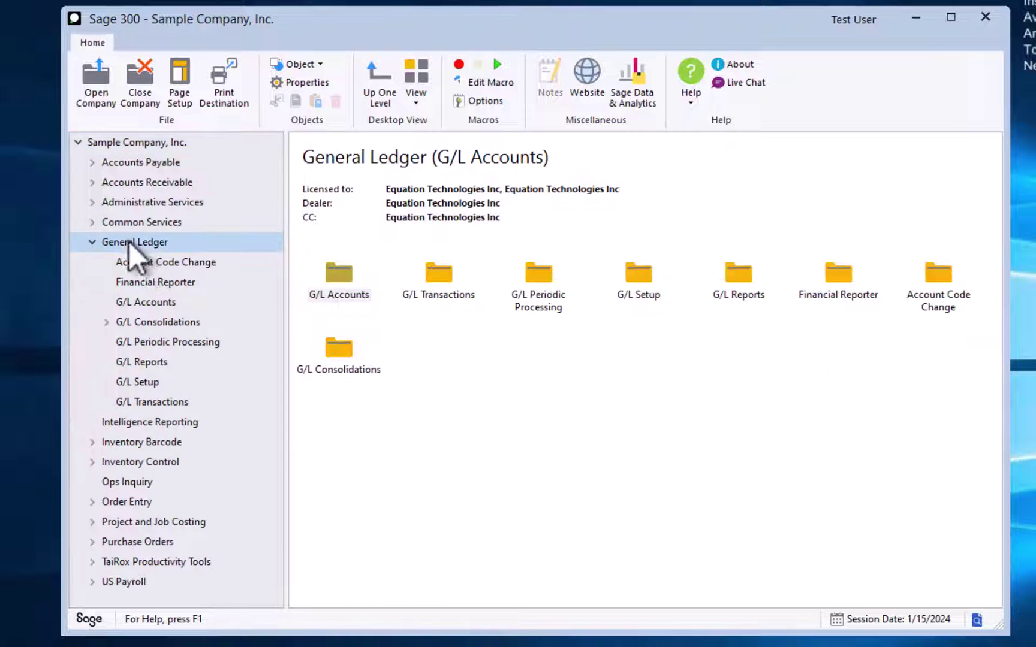
click(178, 403)
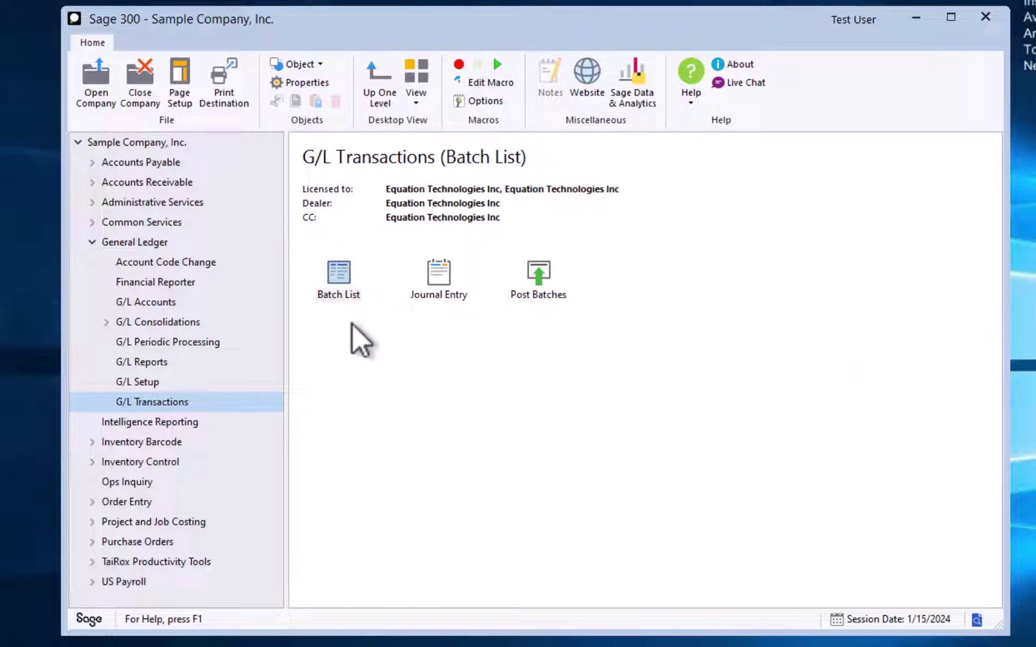
click(340, 274)
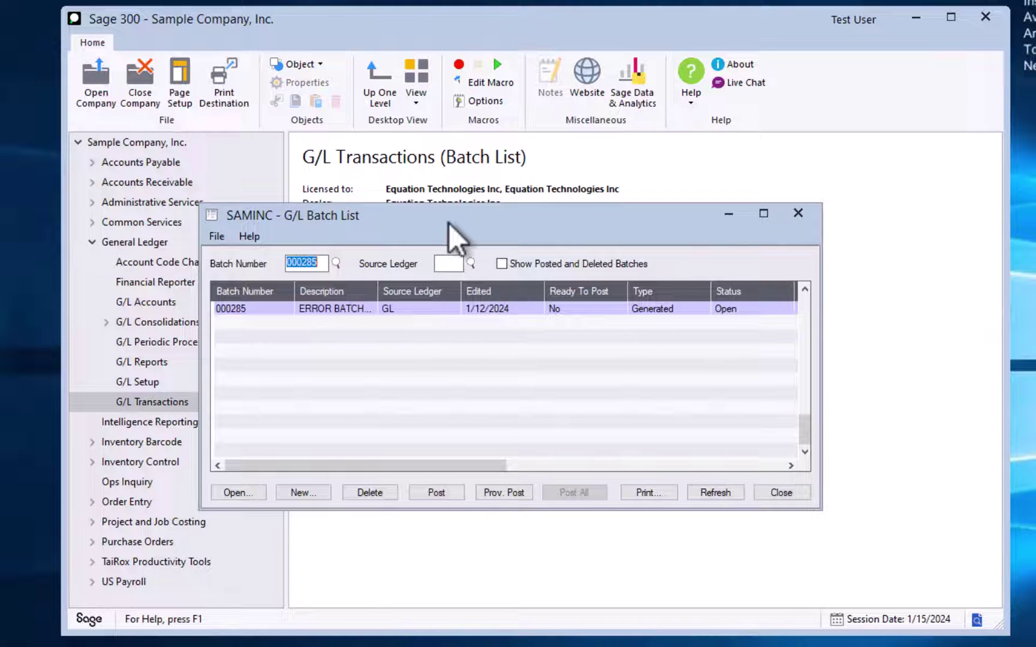
drag(449, 229, 465, 323)
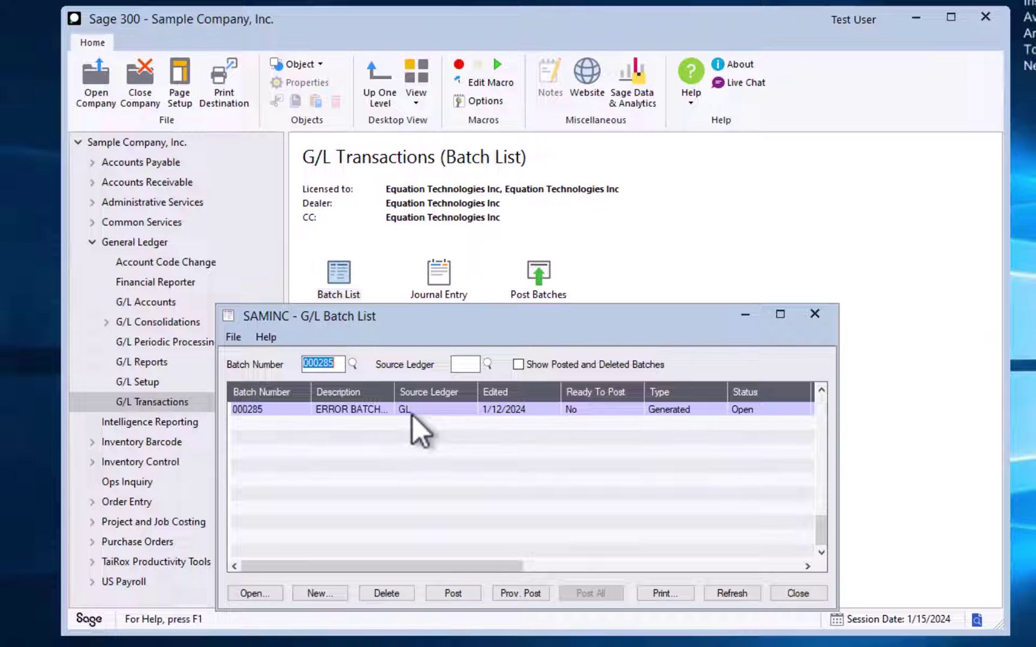
click(335, 407)
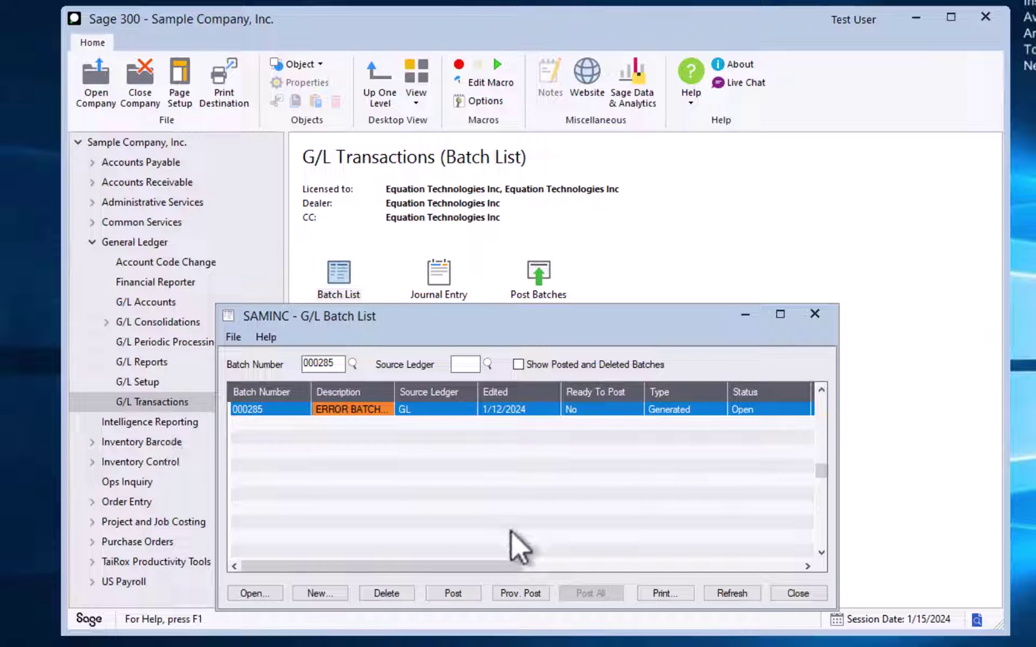
Step: Print the Batch Listing for batch 000285 and check the 5,000.00 debit and credit totals
click(658, 596)
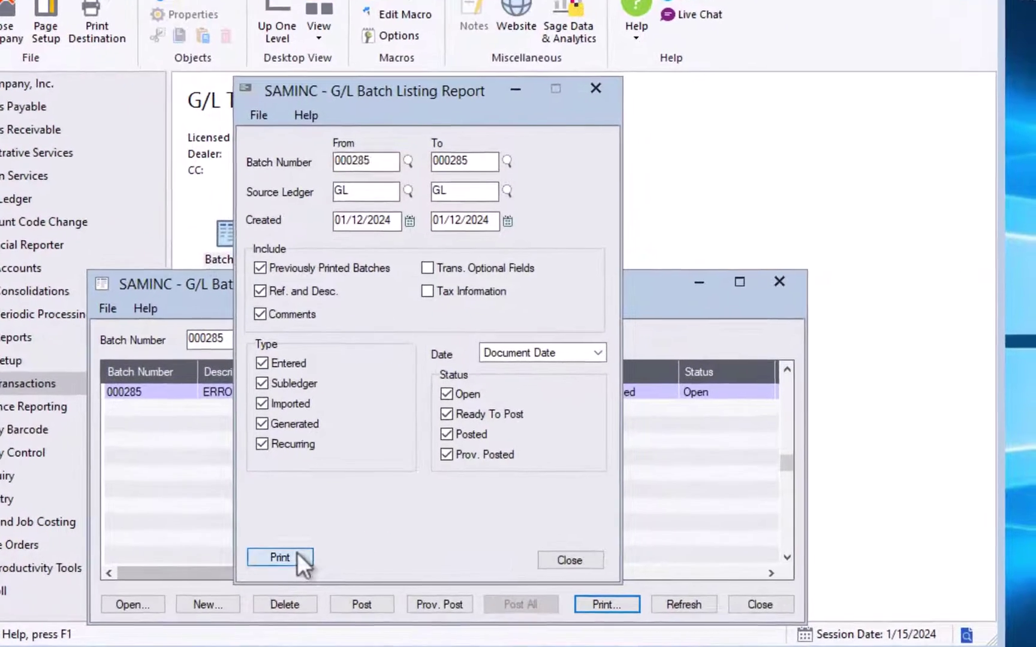
click(398, 550)
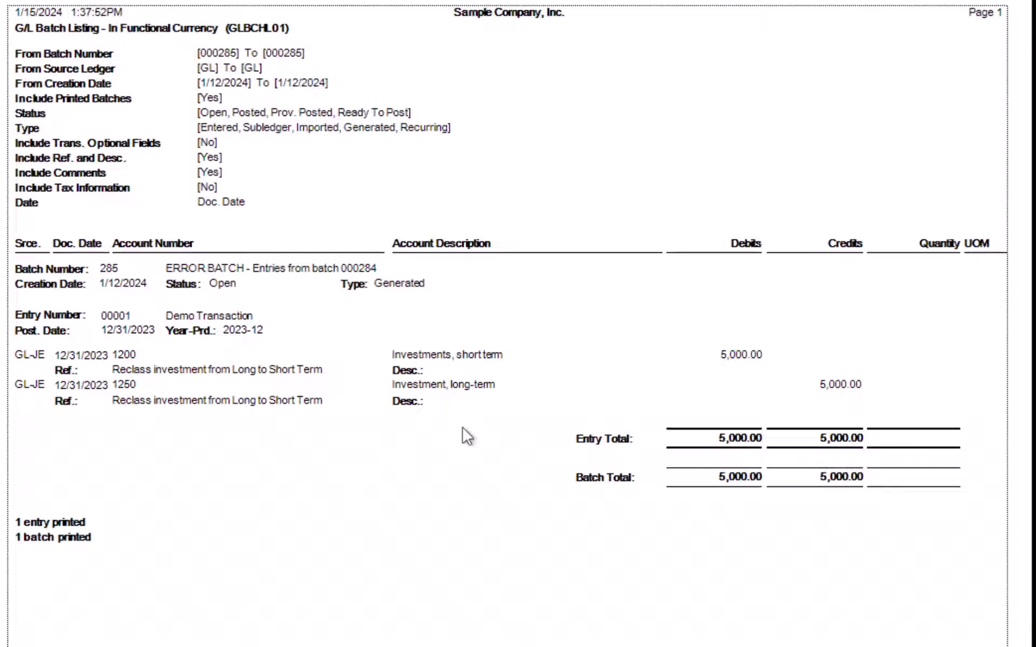
click(814, 443)
click(697, 474)
click(827, 481)
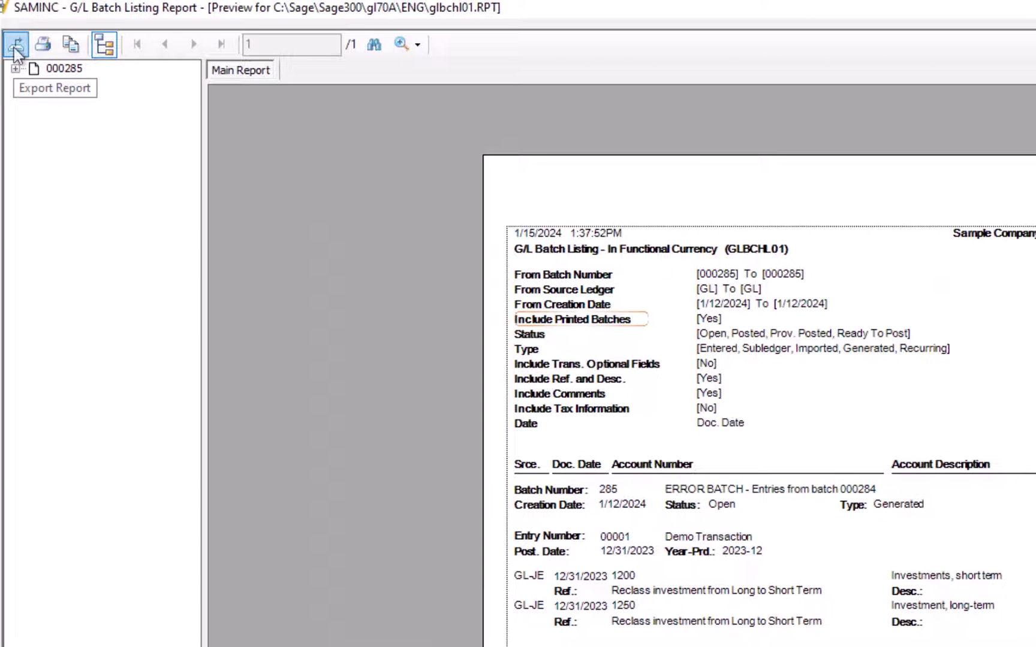
Step: Review the report's export formats, keeping Adobe Acrobat (PDF), then cancel without exporting
click(14, 50)
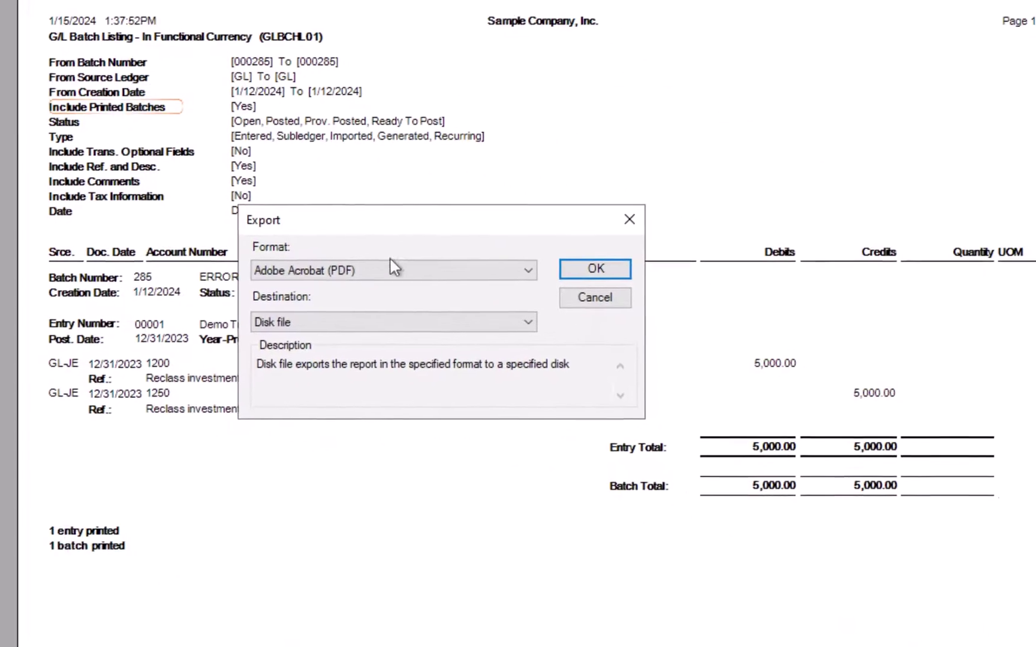
click(863, 484)
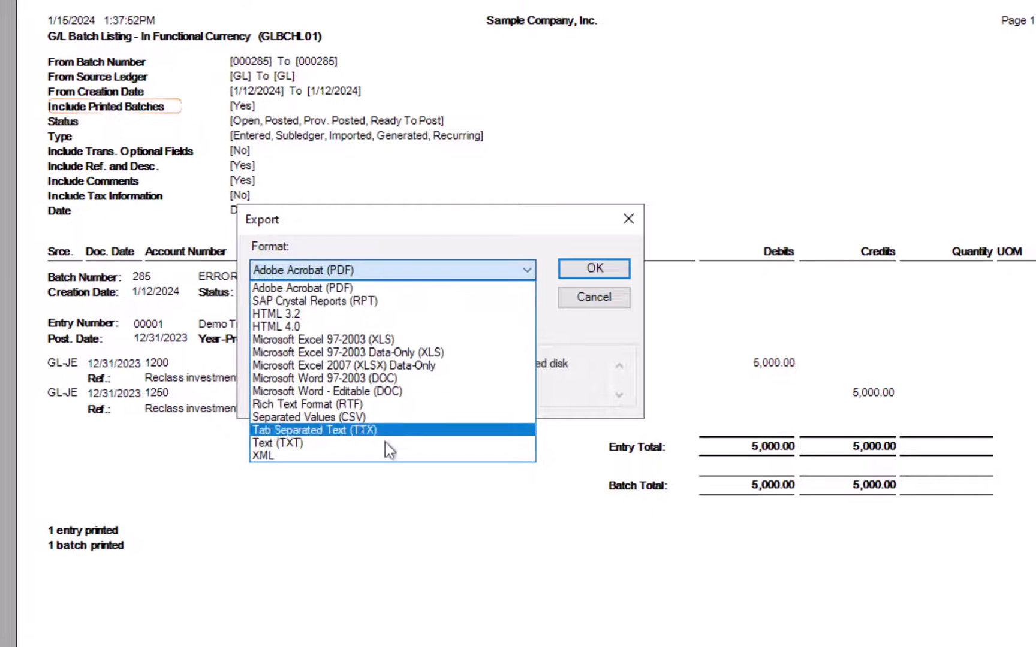
click(607, 300)
click(607, 300)
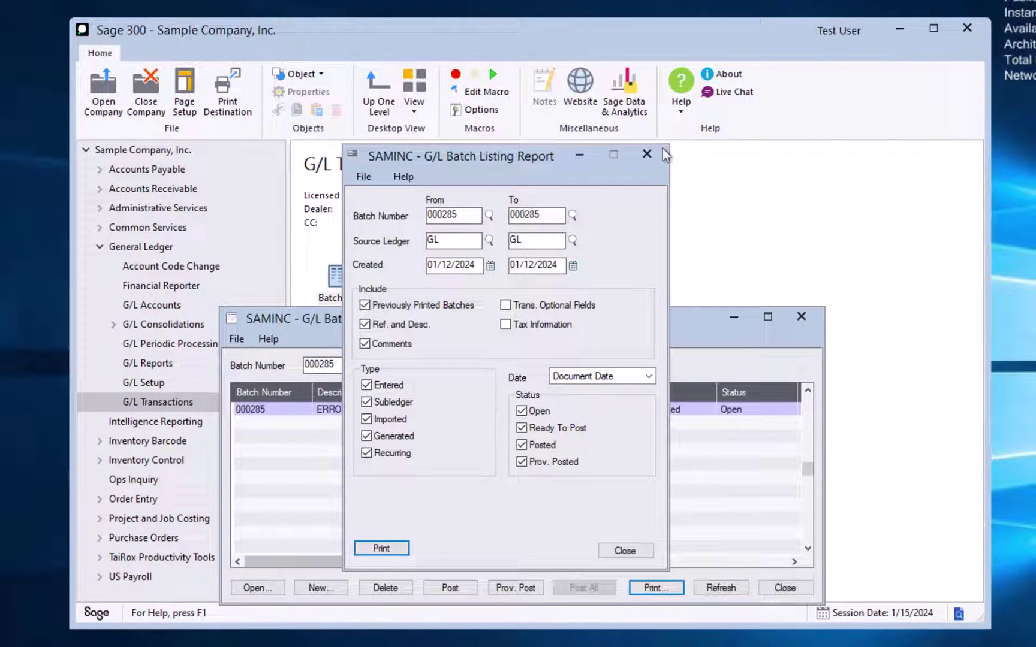
Step: Reopen the Batch List, widening the window to show error counts and full Description text
click(647, 155)
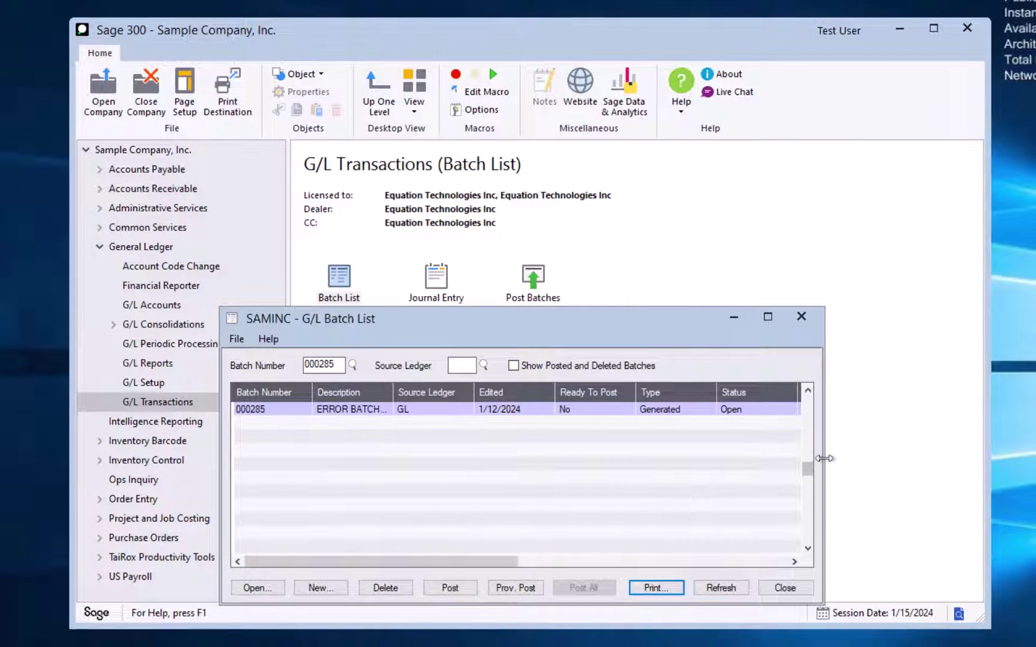
key(alt+F4)
key(Return)
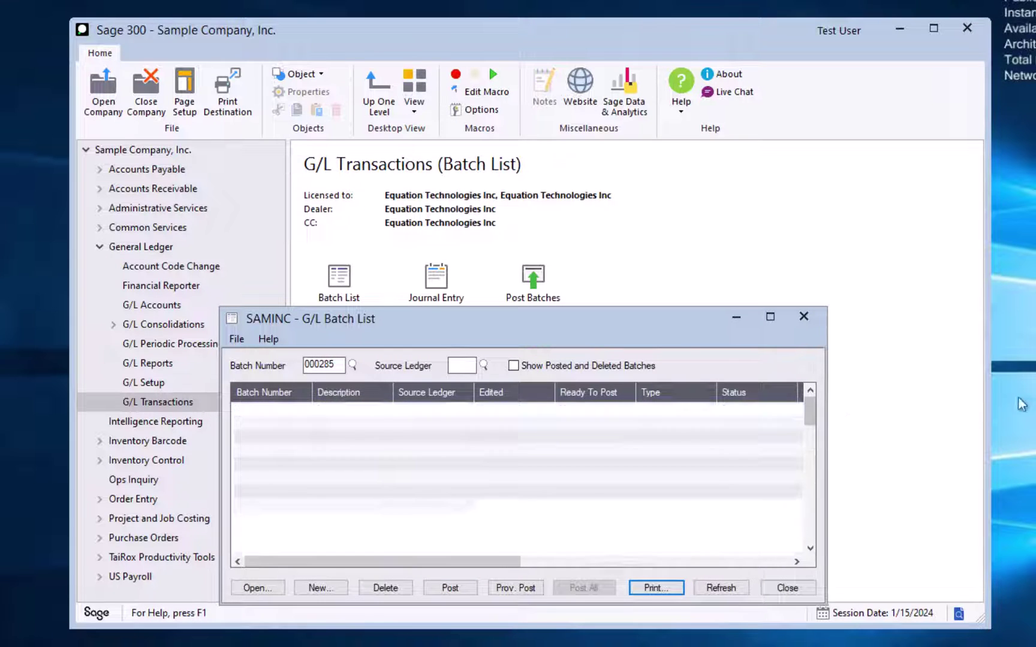
drag(825, 422, 1035, 422)
drag(602, 328, 276, 284)
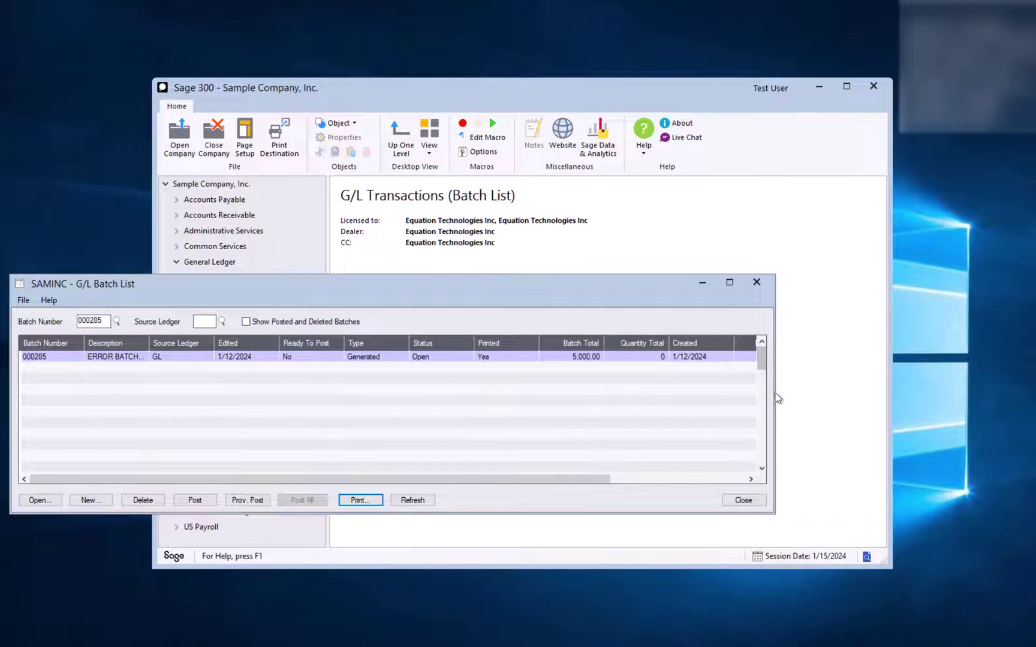
drag(778, 399, 1021, 392)
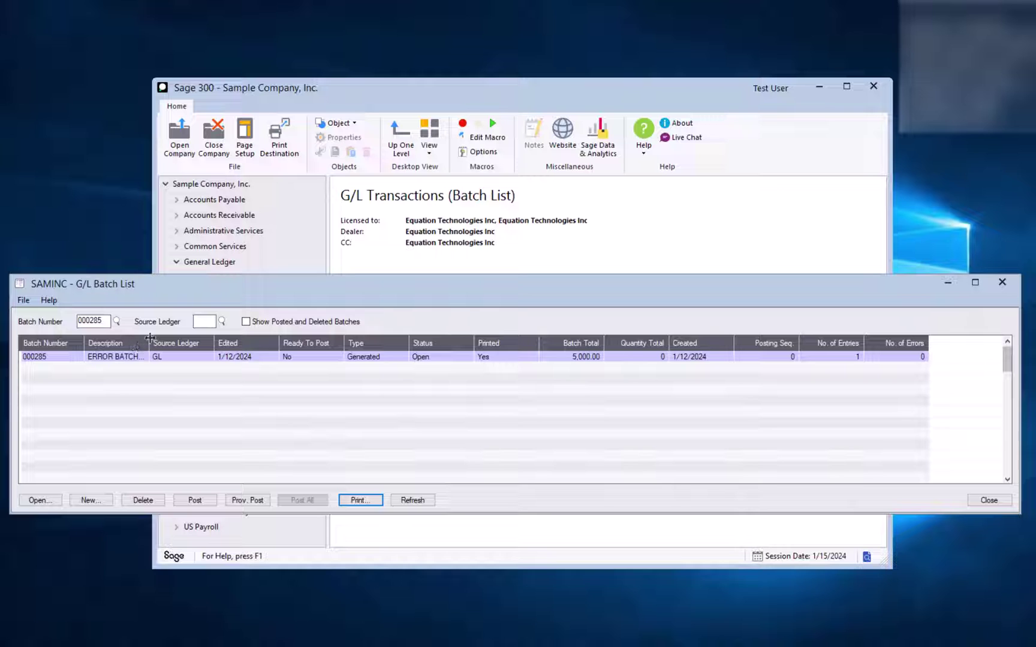
drag(149, 343, 250, 343)
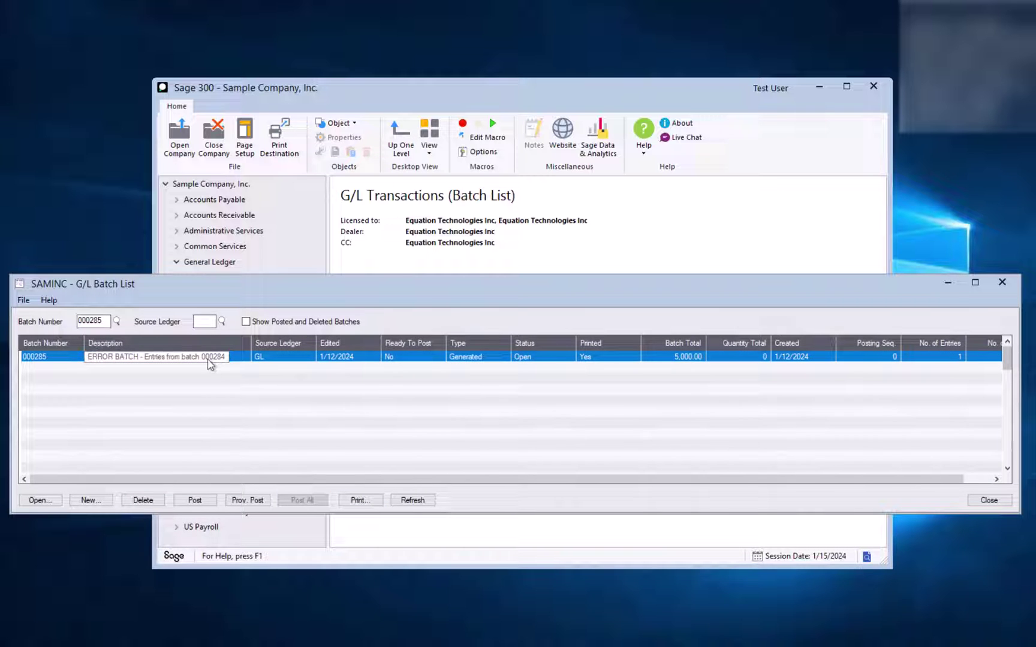
Step: Show posted and deleted batches and select Demo Transaction batch 000284
click(286, 322)
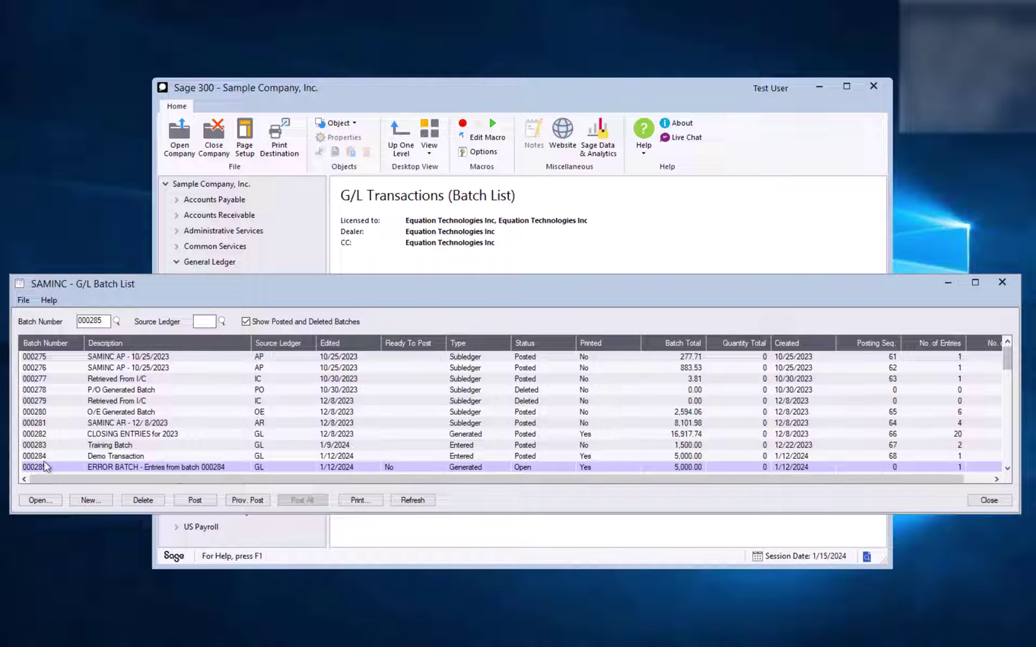
click(43, 458)
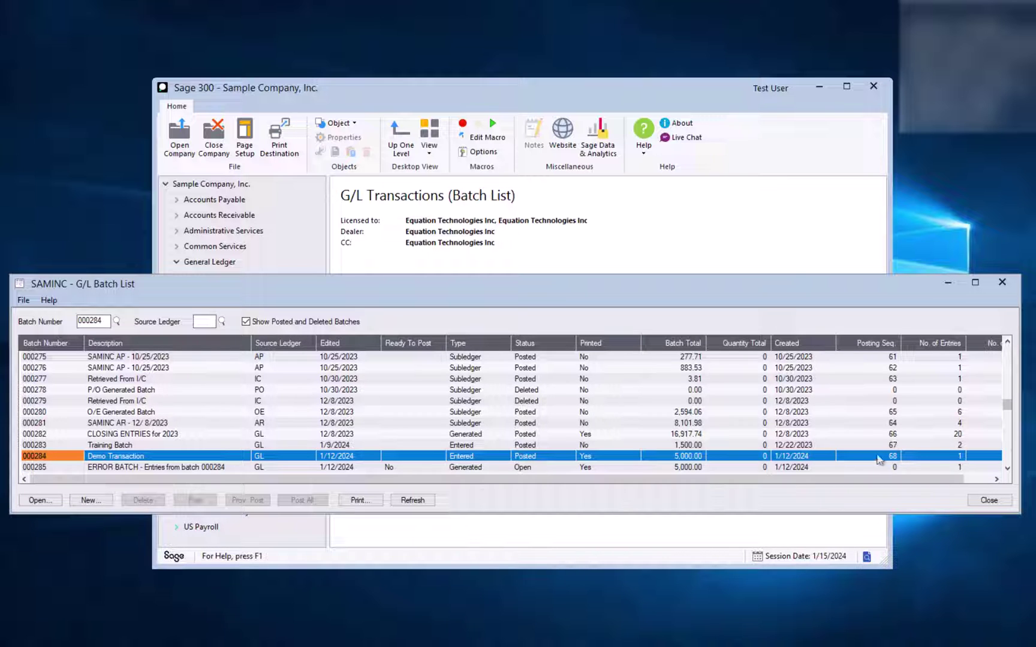
drag(932, 480, 962, 479)
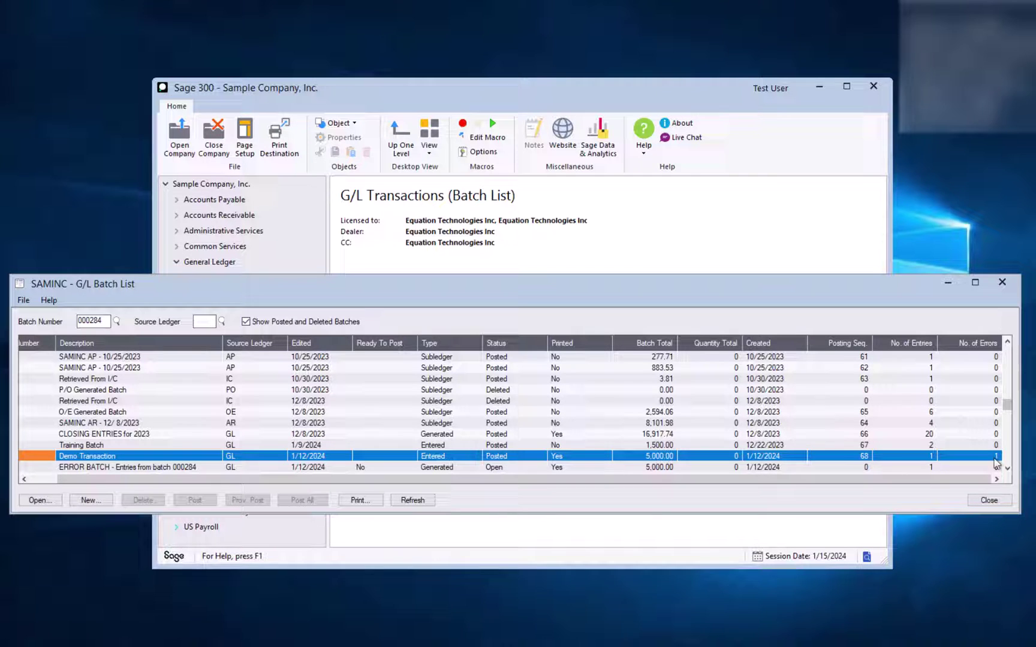
Step: Print the Posting Journal Errors report for batch 000284, posting sequence 68
double_click(993, 455)
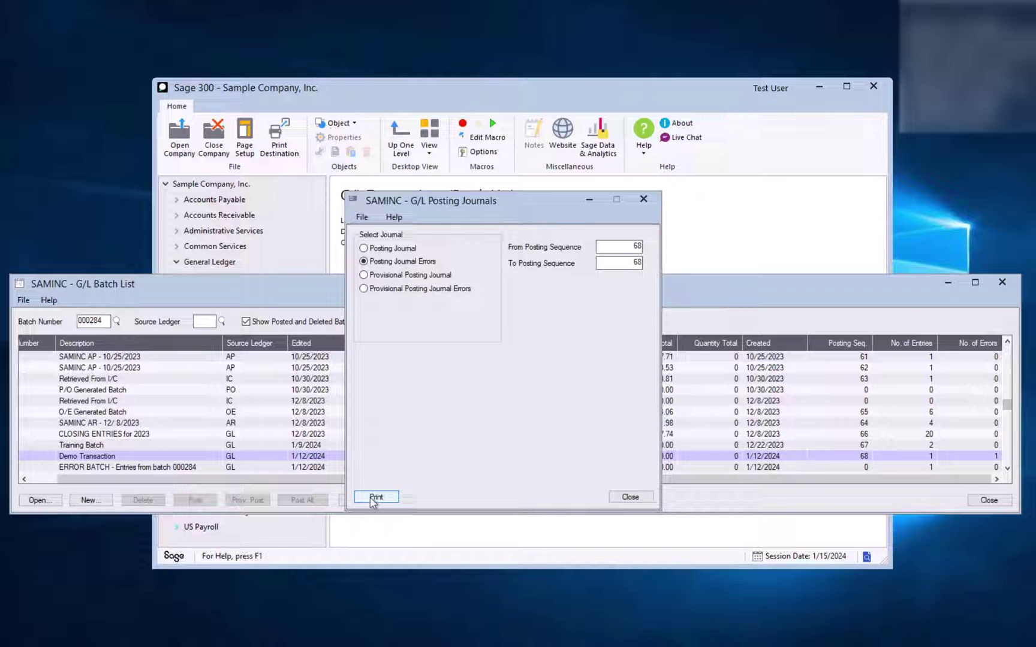
click(372, 498)
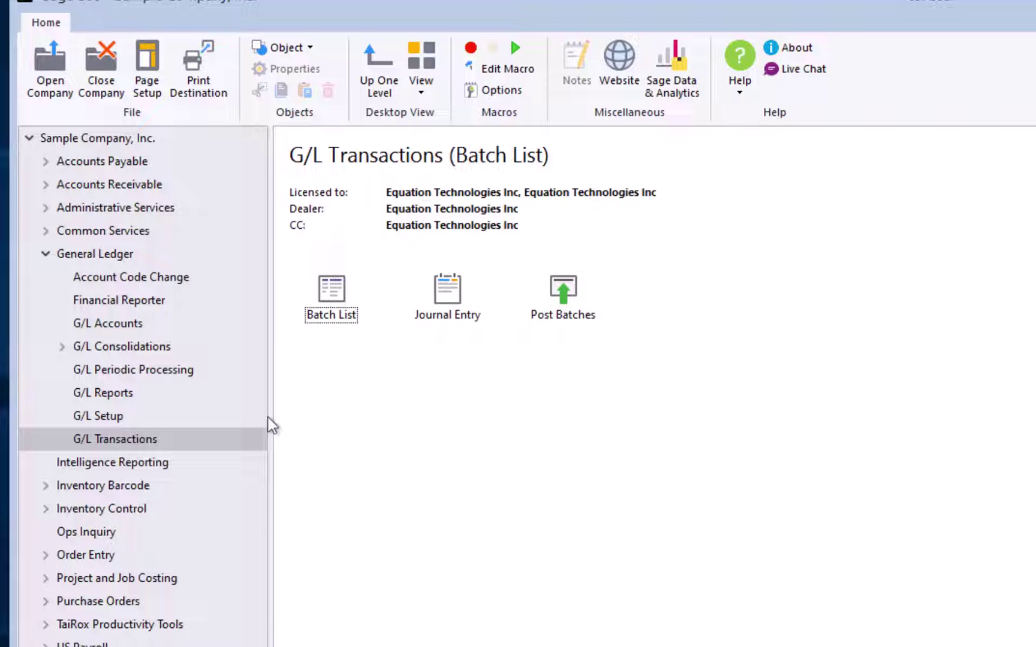
Step: Open the Chart of Accounts report from G/L Reports with Detail - Short Form format, enlarging the dialog
click(83, 393)
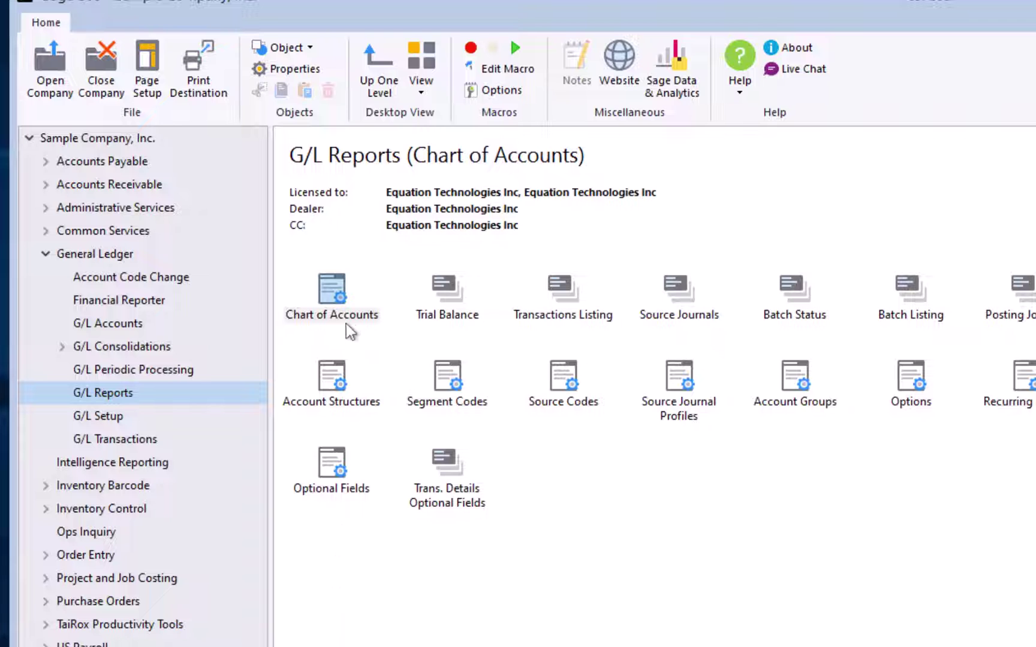
click(331, 294)
click(446, 596)
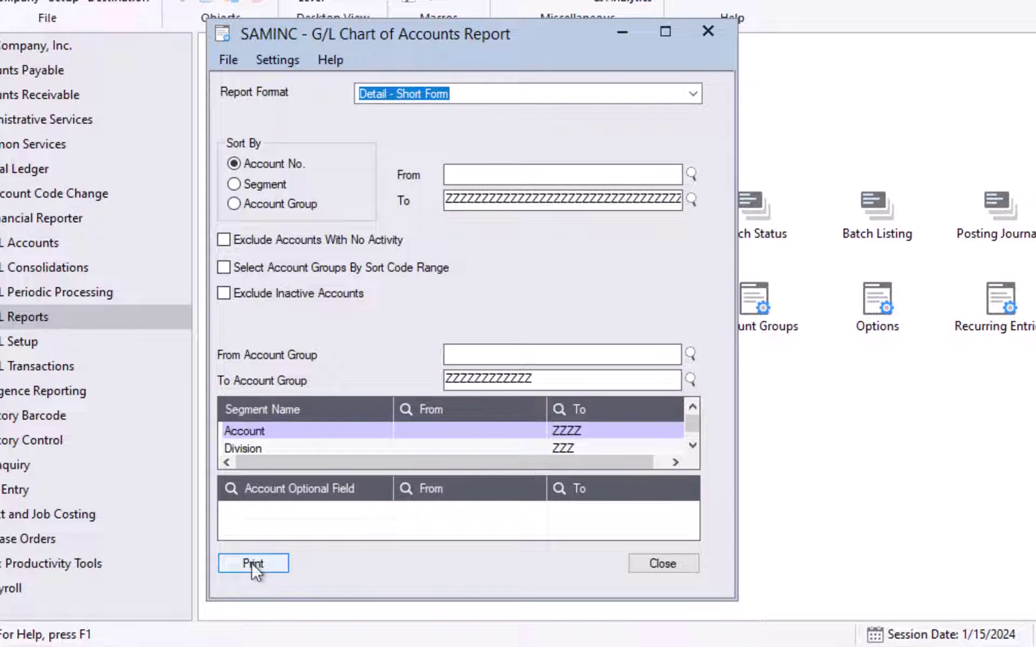
click(691, 94)
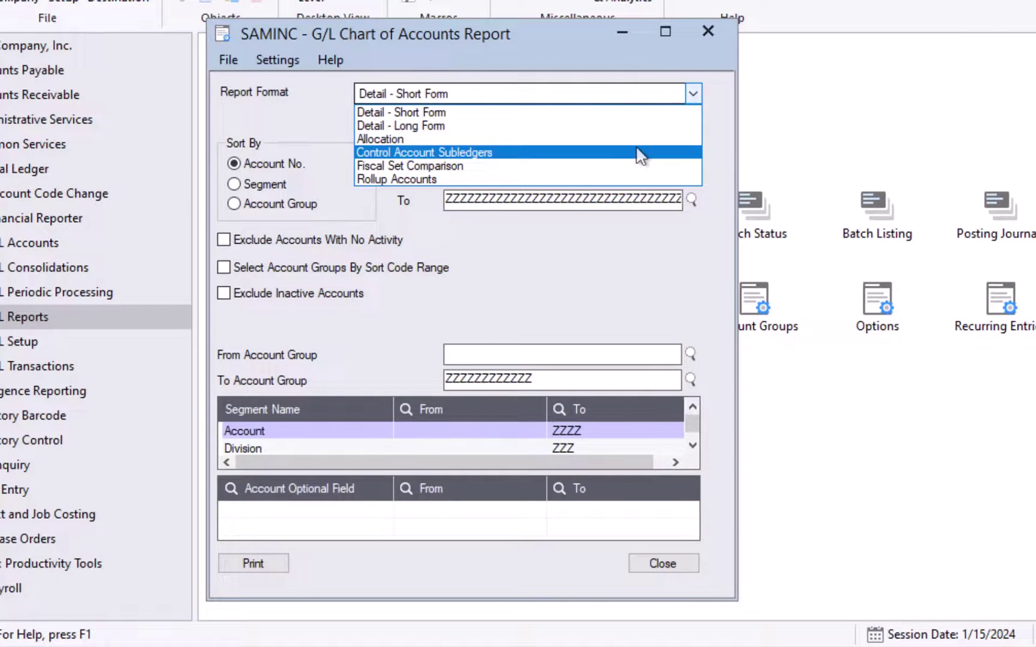
click(614, 114)
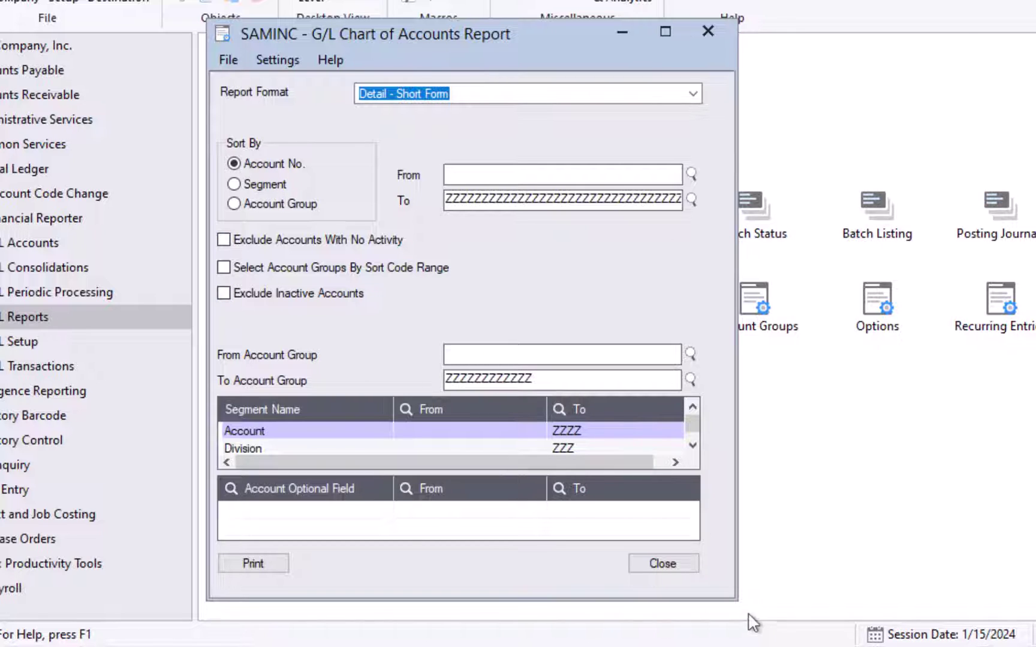
drag(736, 599, 852, 634)
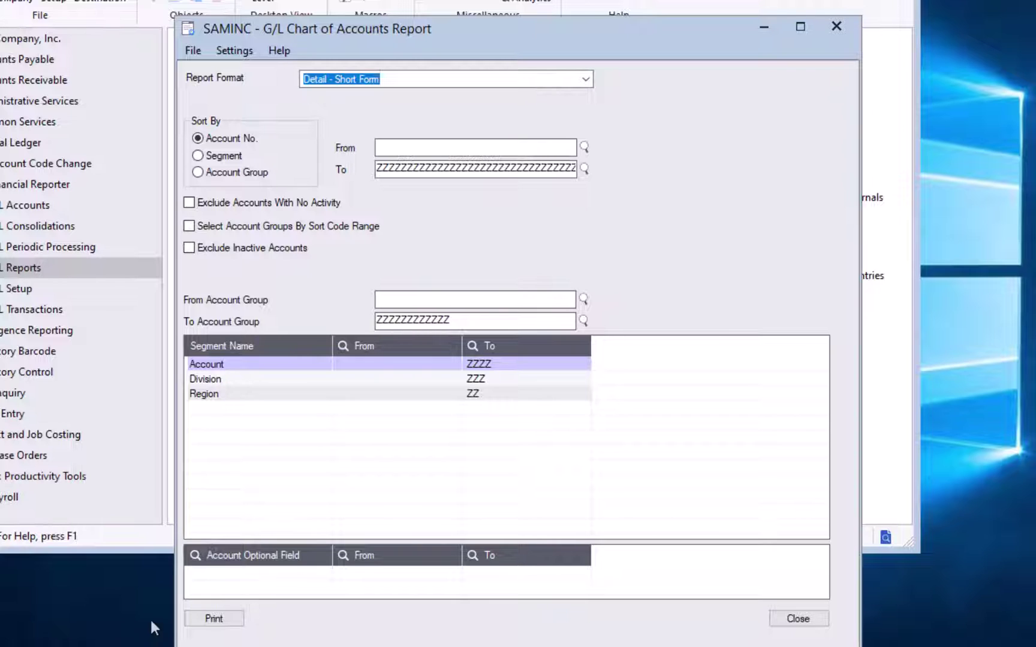
Step: Print the Chart of Accounts short-form listing and page from its last page back to page 1
click(204, 622)
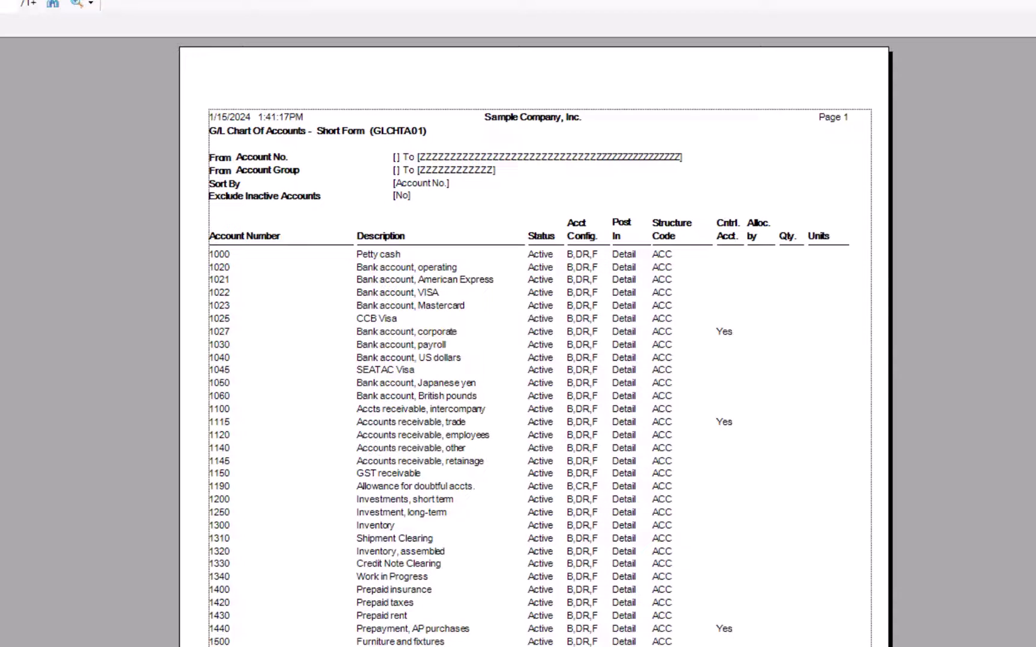
key(End)
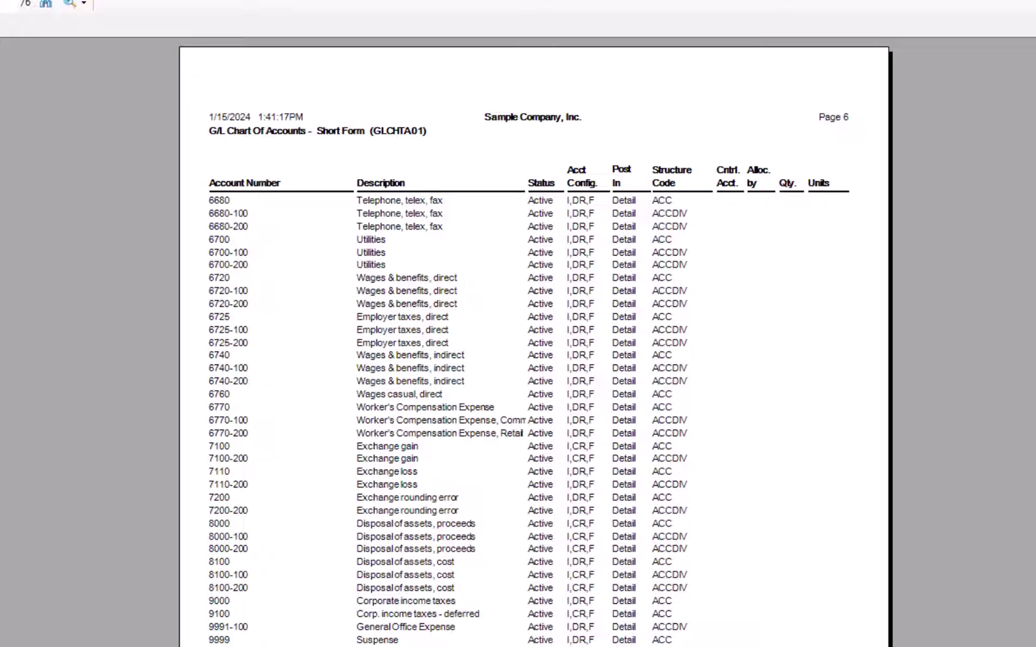
key(Home)
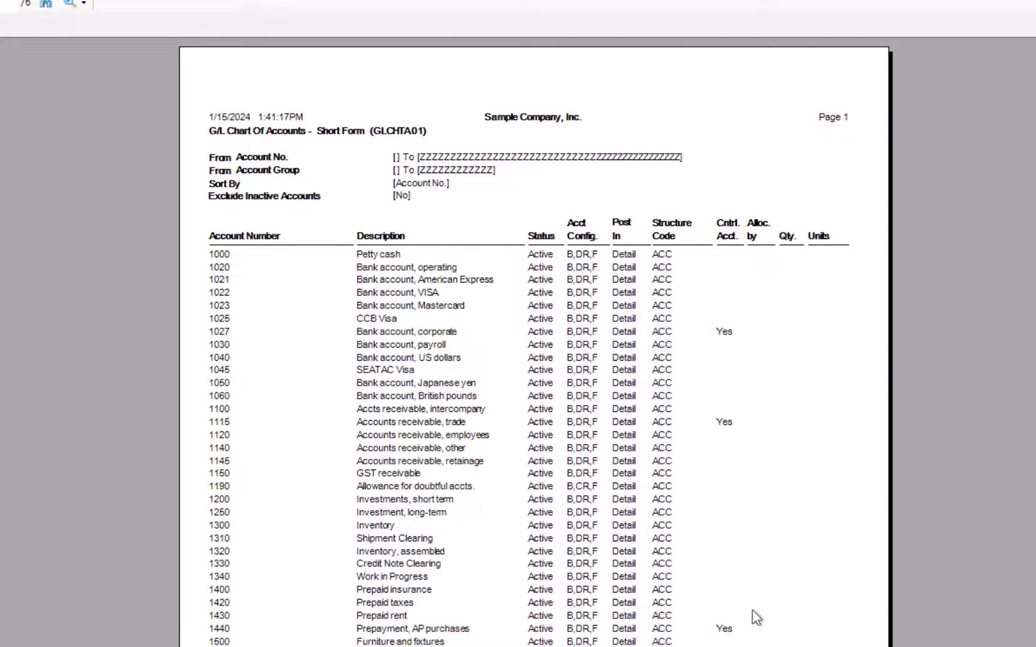
scroll(756, 617, down, 3)
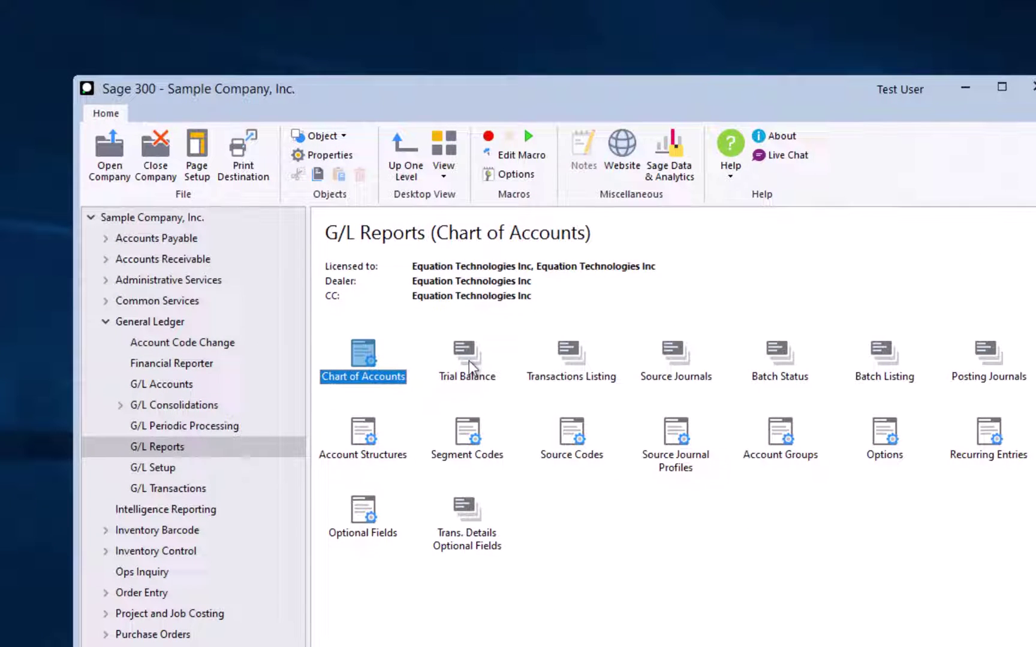
Step: Open the Trial Balance report and choose the Provisional Separate format
double_click(471, 367)
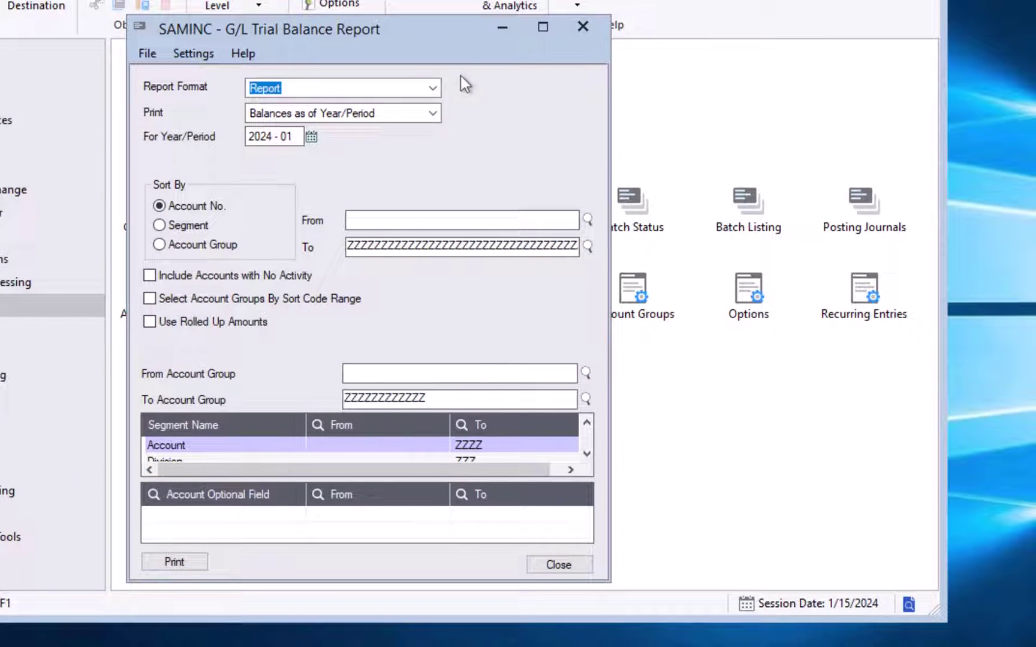
click(432, 88)
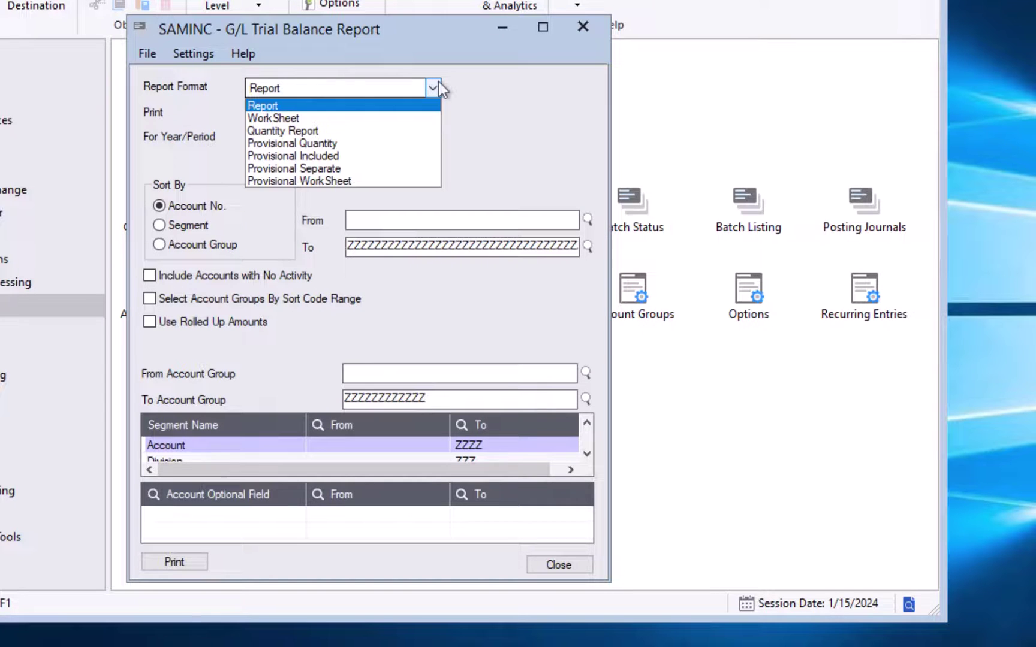
click(388, 169)
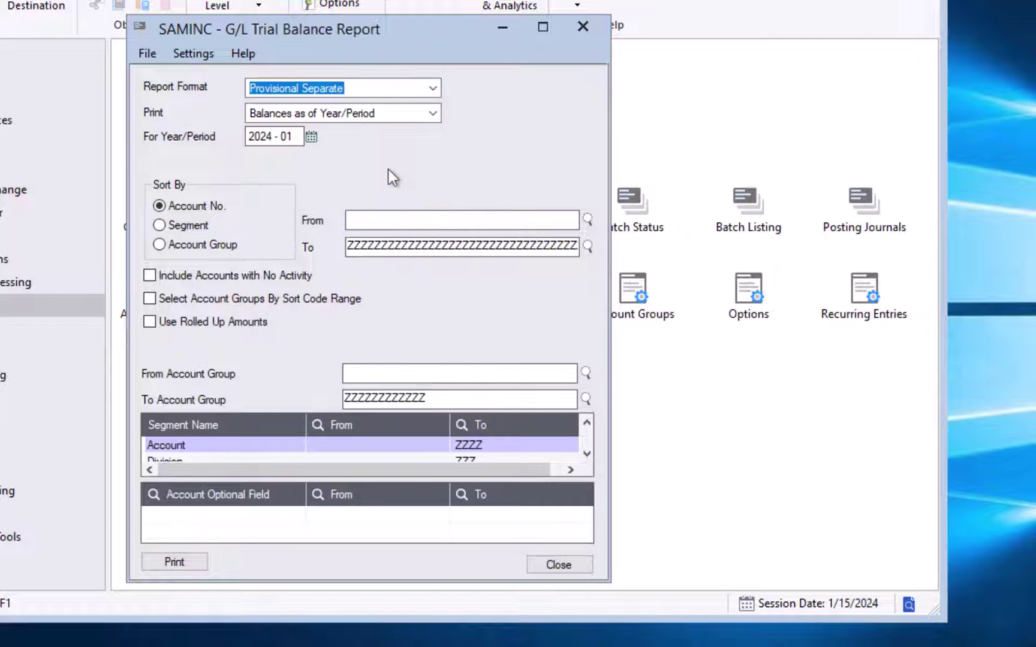
Step: Print the Provisional Separate trial balance for period 2024-01
click(161, 564)
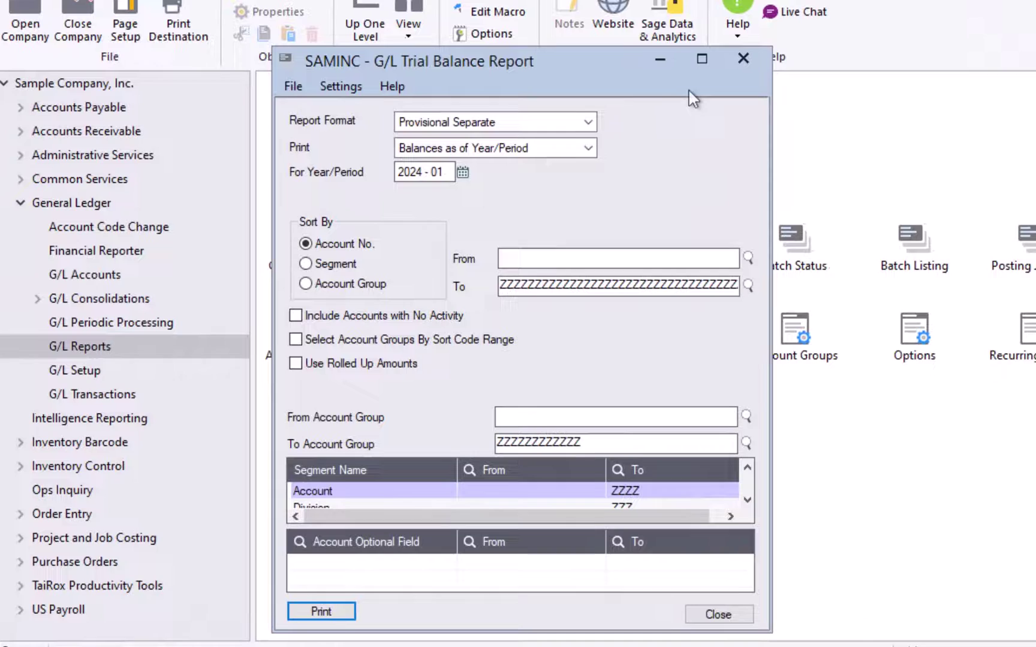
Step: Set the trial balance to Report format, printing balances as of Year/Period 2023-12
click(477, 171)
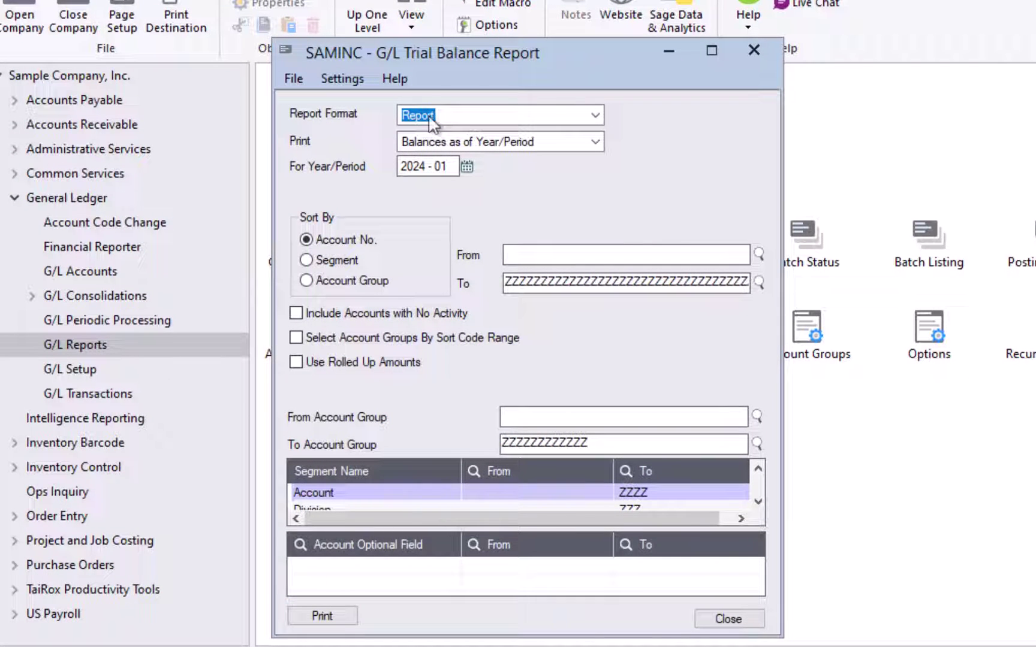
click(525, 148)
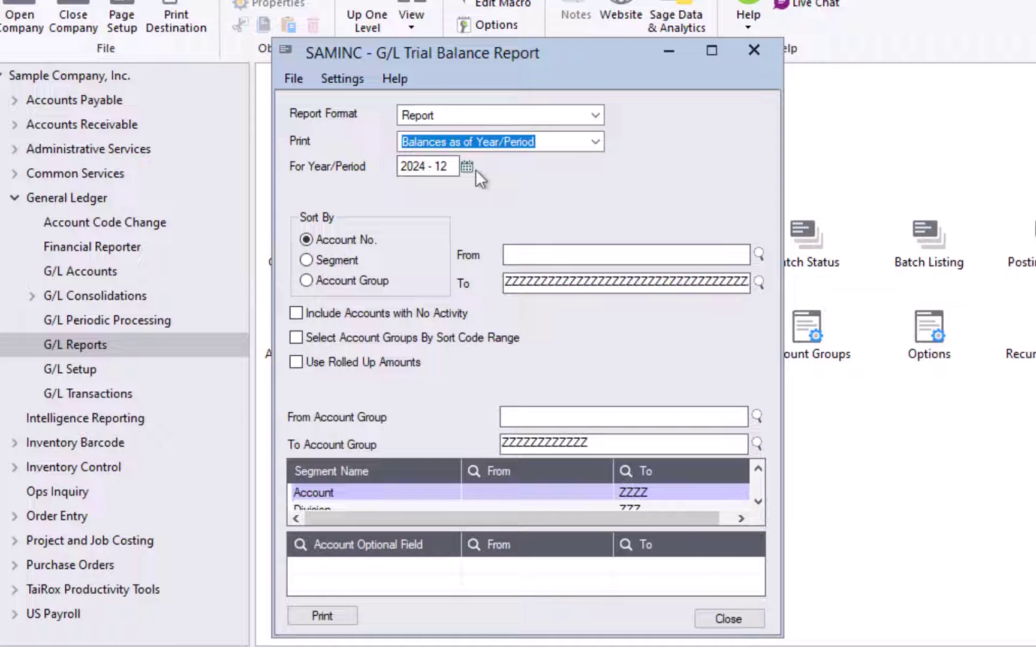
click(465, 167)
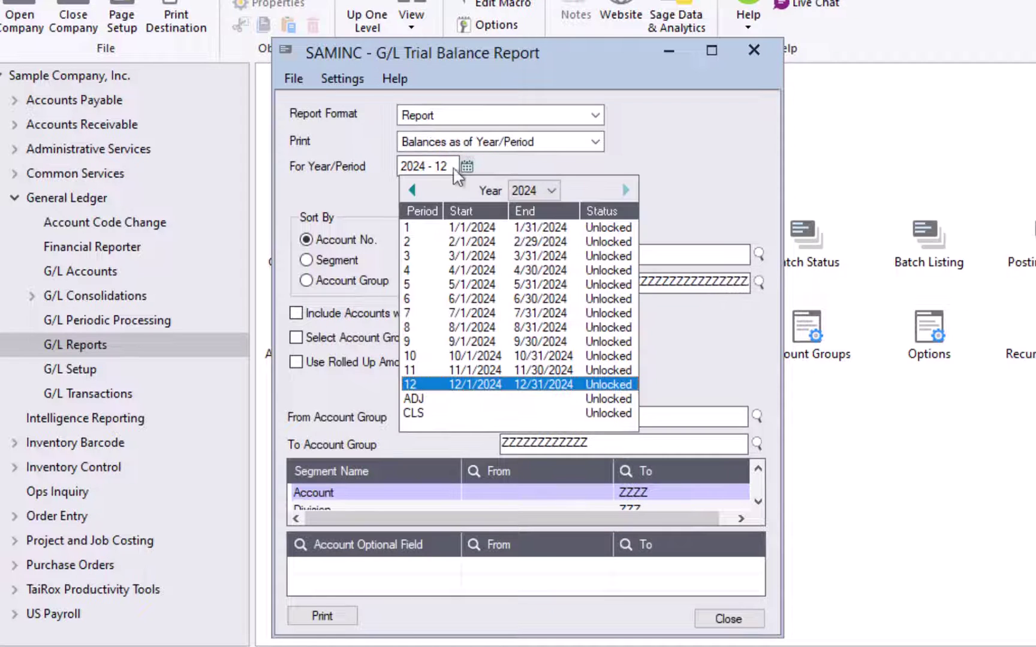
click(412, 190)
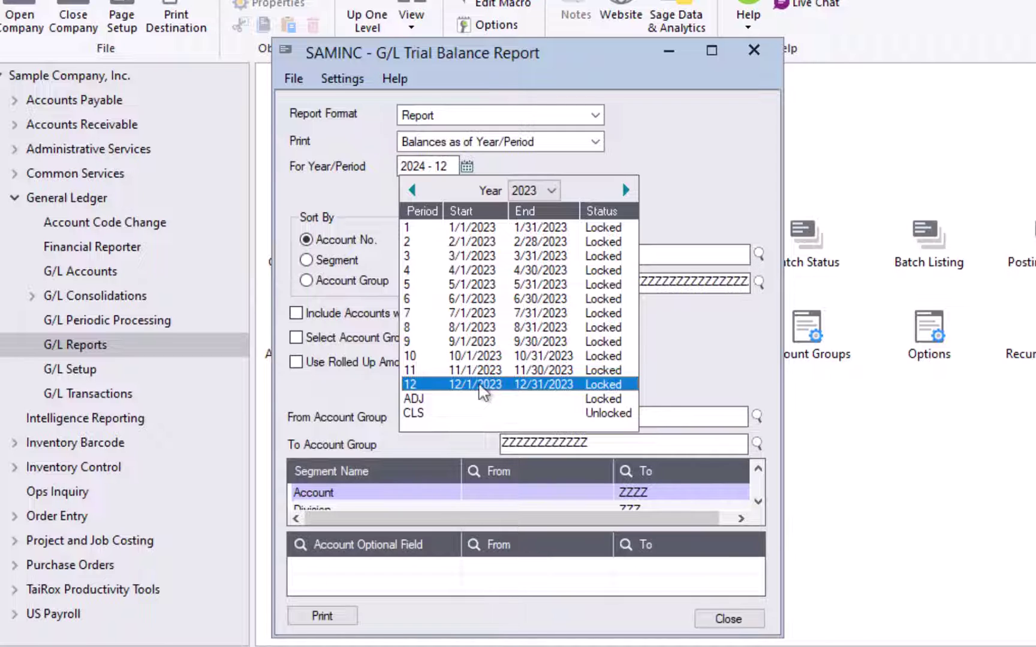
click(482, 391)
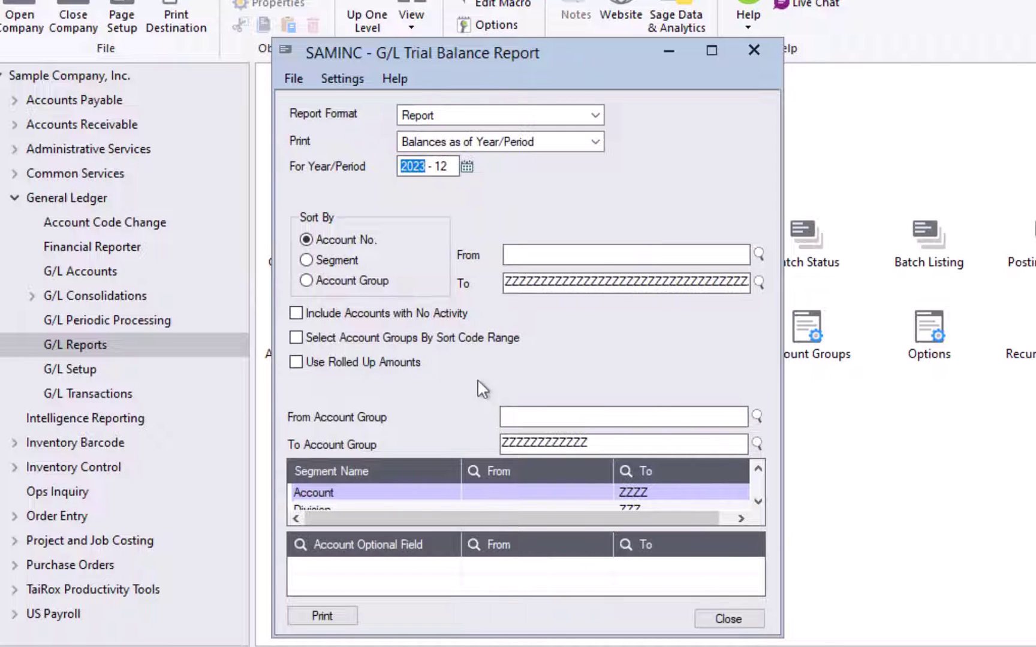
Step: Print the 12/31/2023 trial balance and check the totals page balancing at 19,546,040.70
click(323, 617)
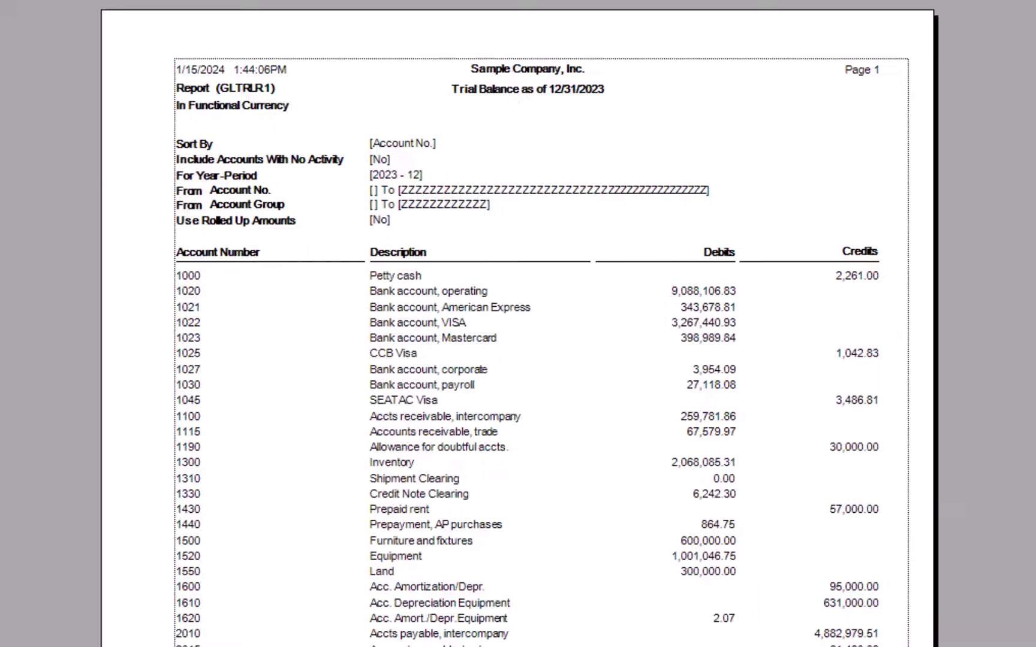
key(Page_Down)
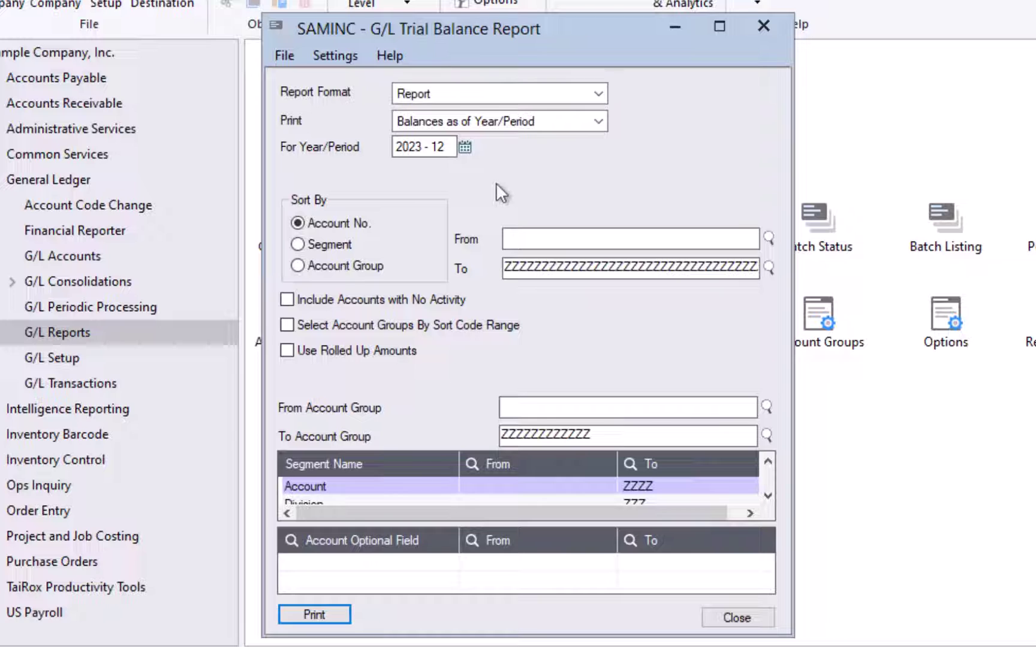
Step: Print a Net Changes trial balance covering 2023 periods 10 to 12
click(465, 146)
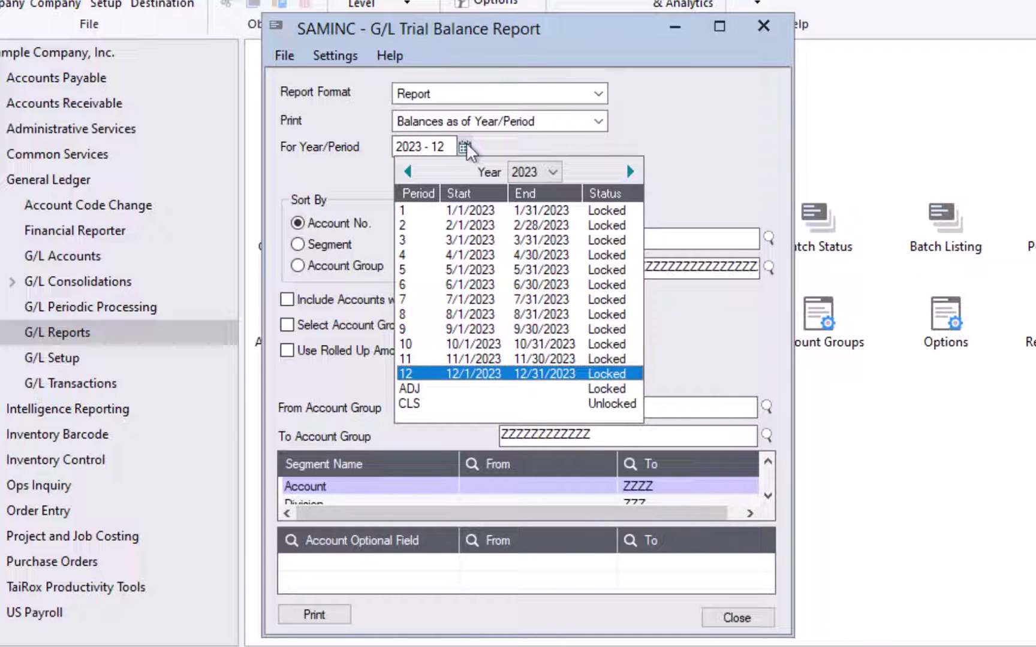
click(465, 147)
click(497, 122)
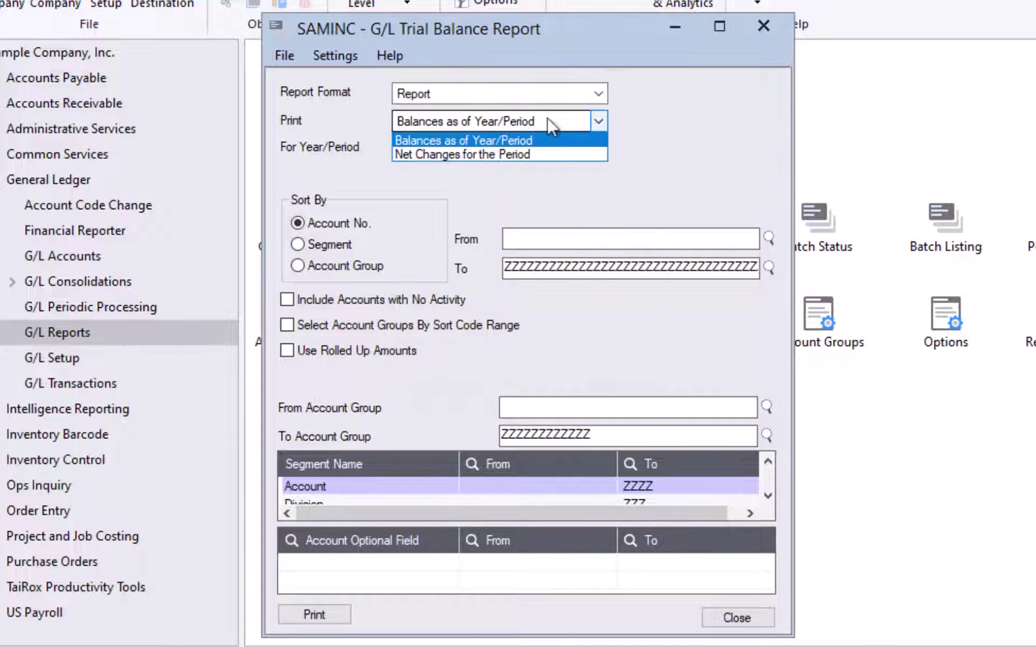
click(545, 153)
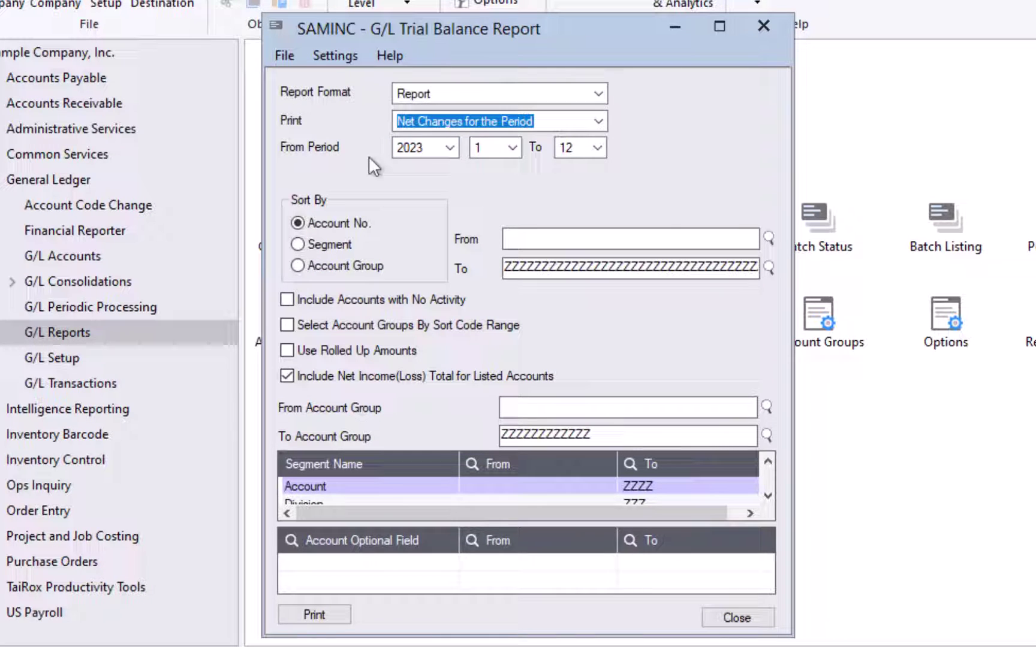
click(511, 148)
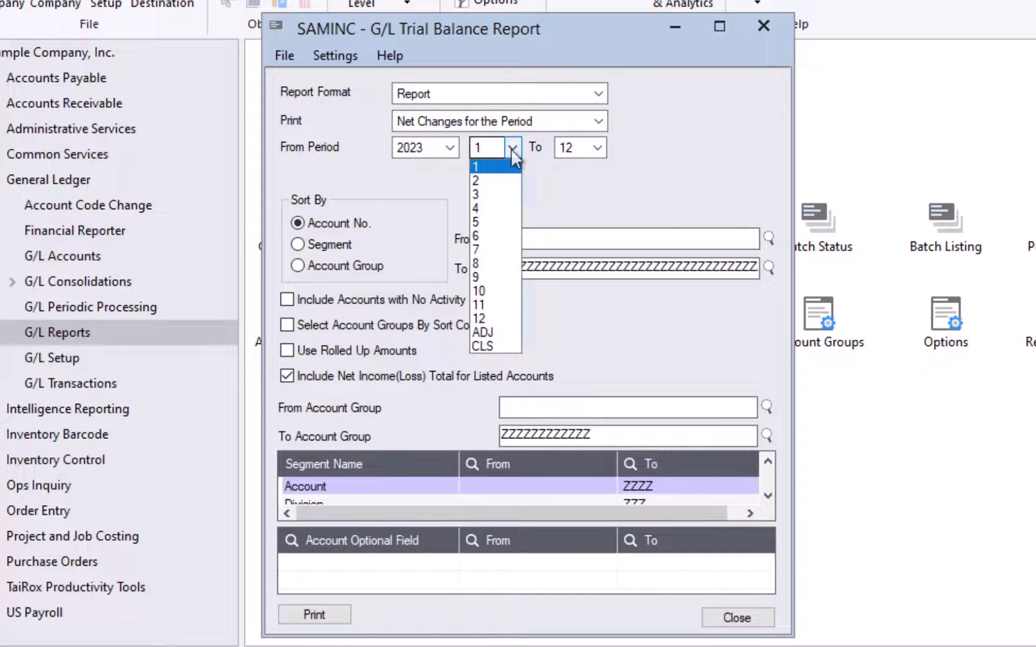
click(498, 290)
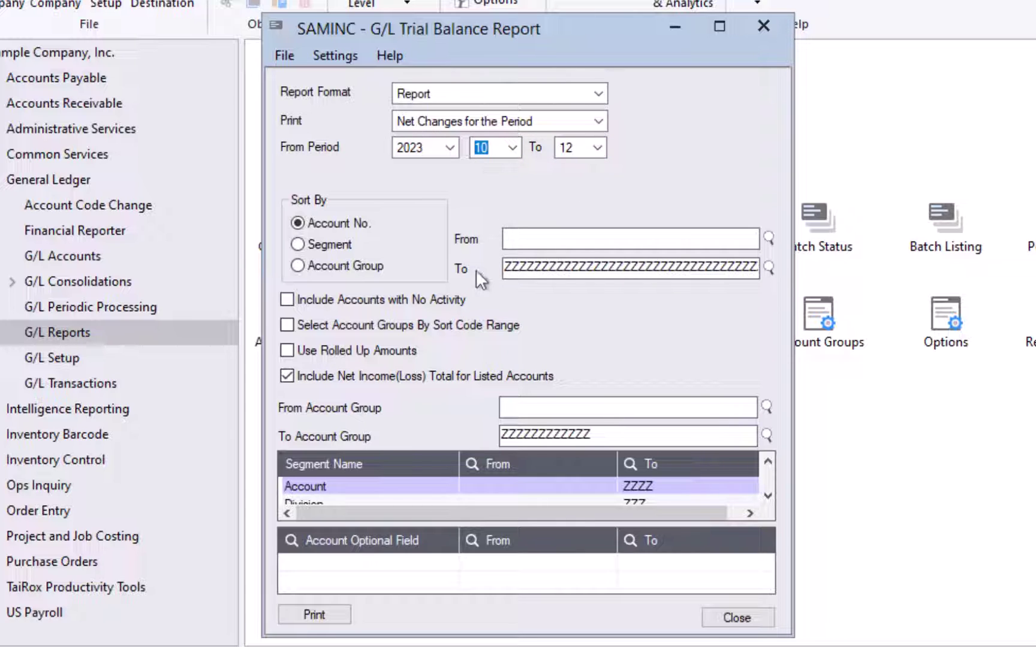
click(337, 617)
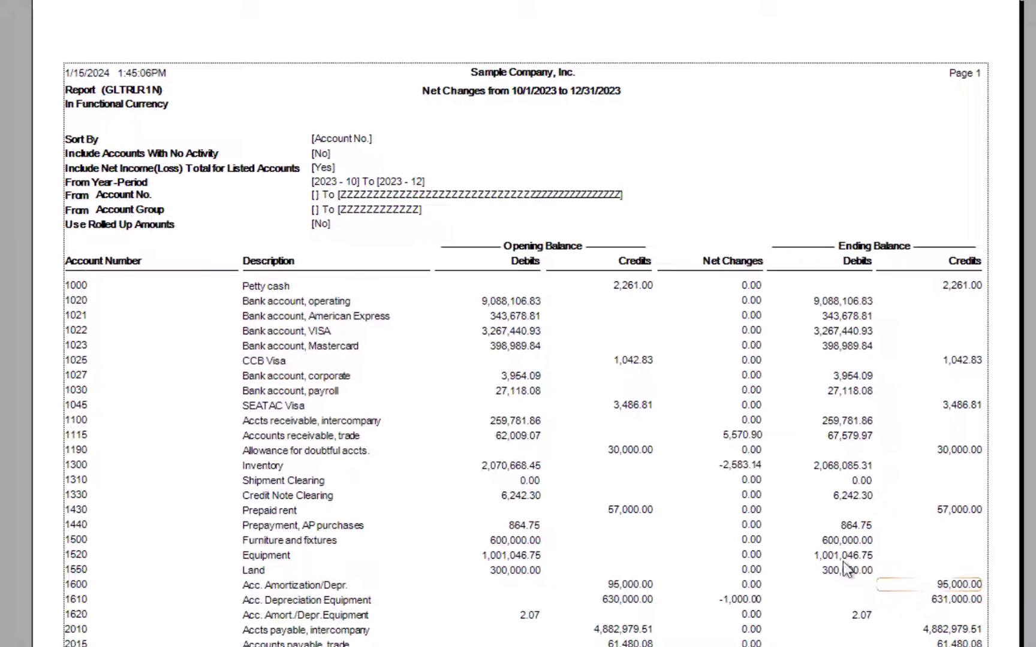
Step: Jump to the last page of the net changes preview to see the totals
key(End)
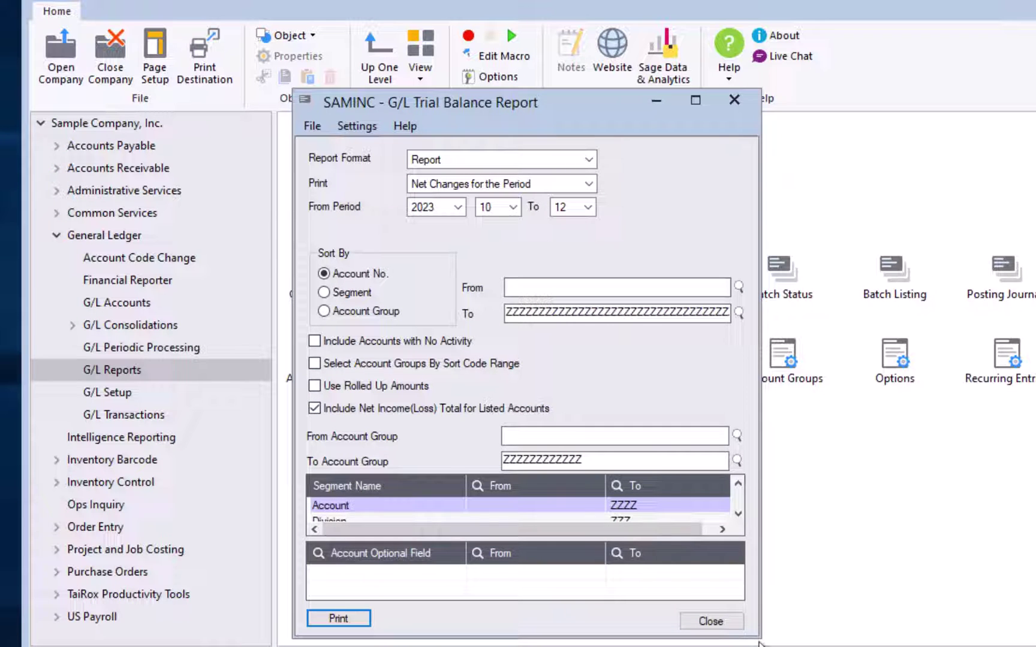
Step: Enlarge the settings window and pick account group 15, Revenue, as the starting group
drag(757, 638, 947, 646)
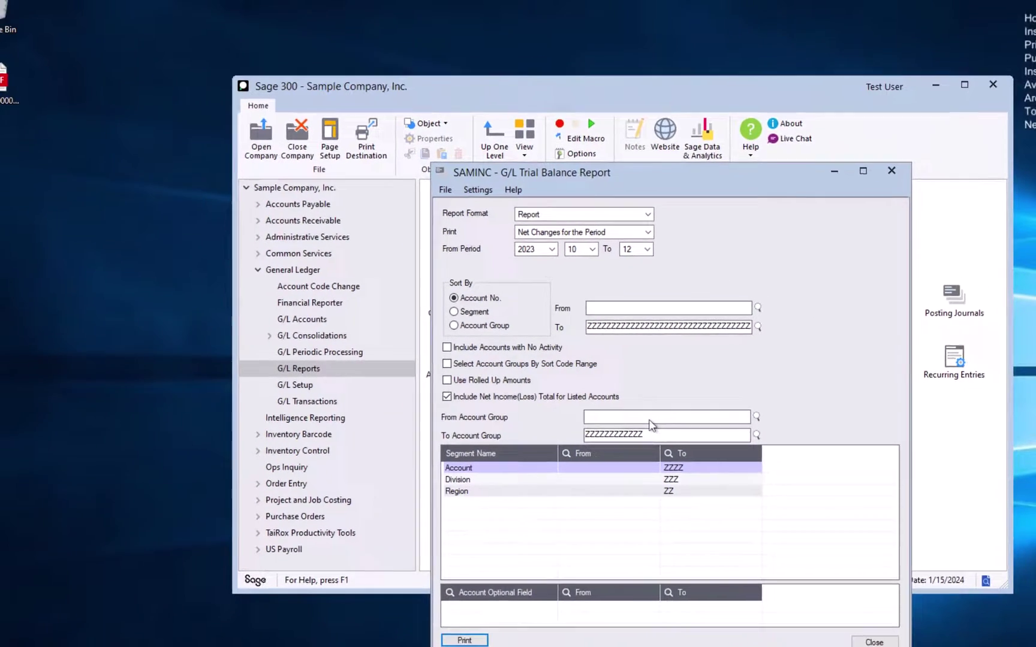
click(758, 416)
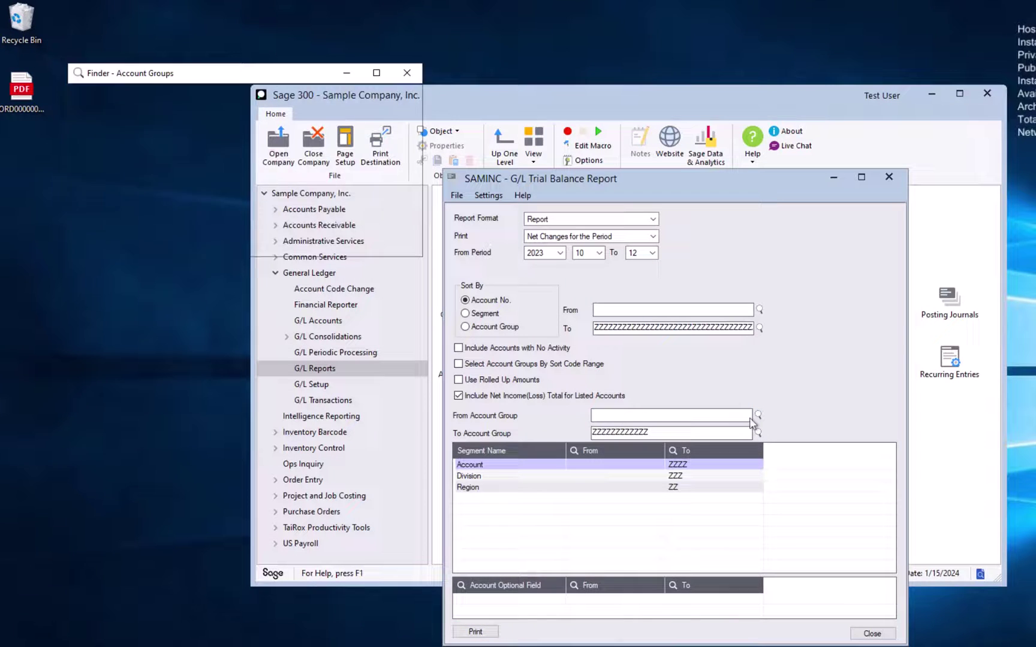
drag(315, 256, 315, 620)
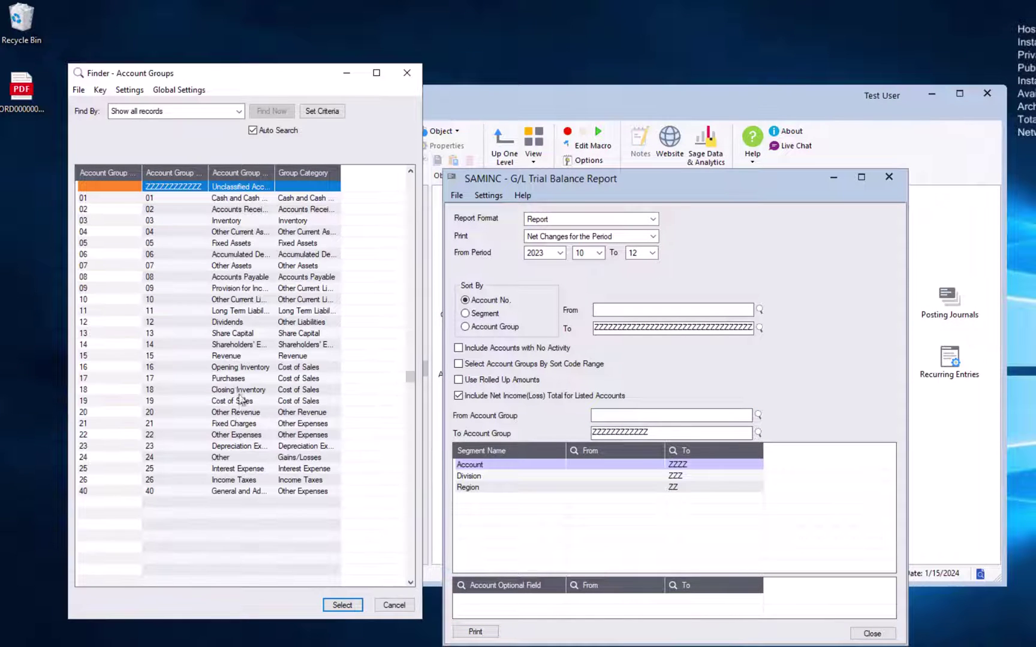
double_click(170, 358)
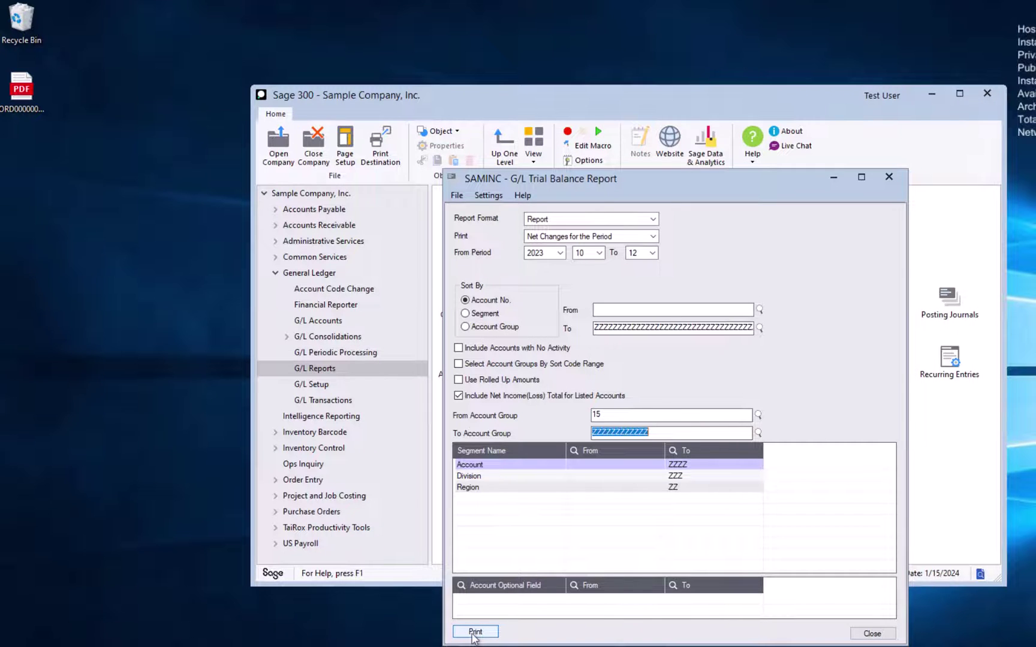
Step: Print the group-15-onward trial balance, then page back from page 6 to page 4
click(473, 633)
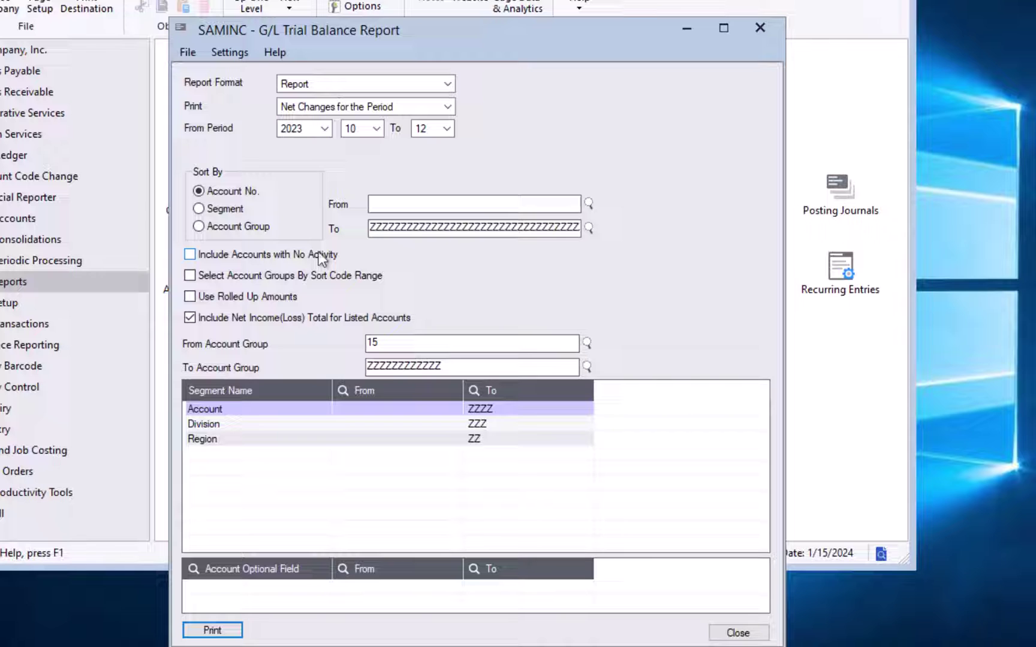
click(190, 254)
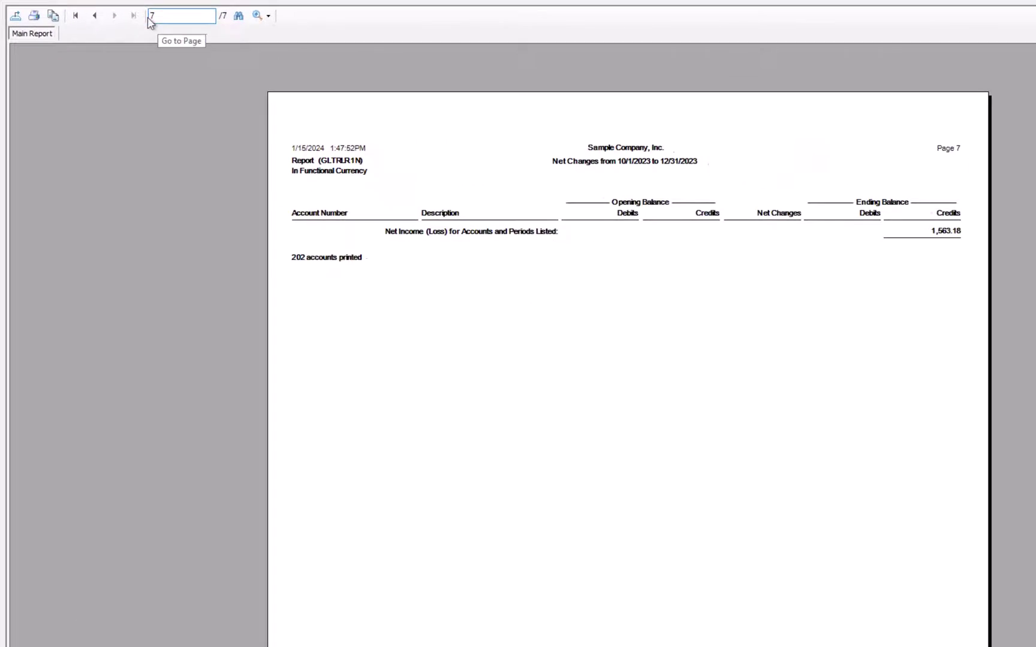
click(91, 15)
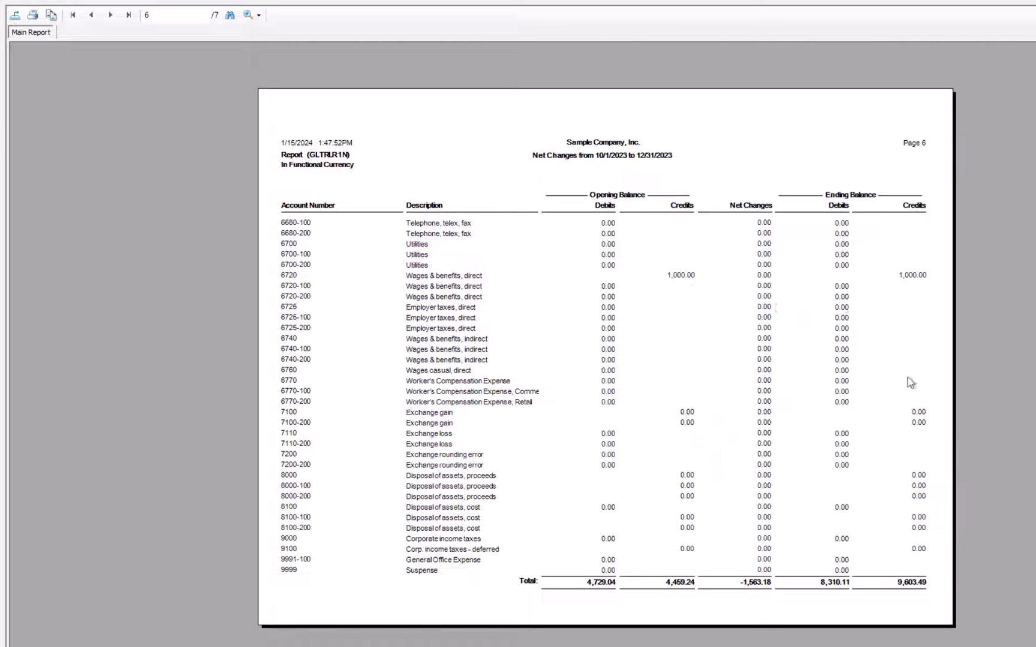
click(99, 19)
click(99, 21)
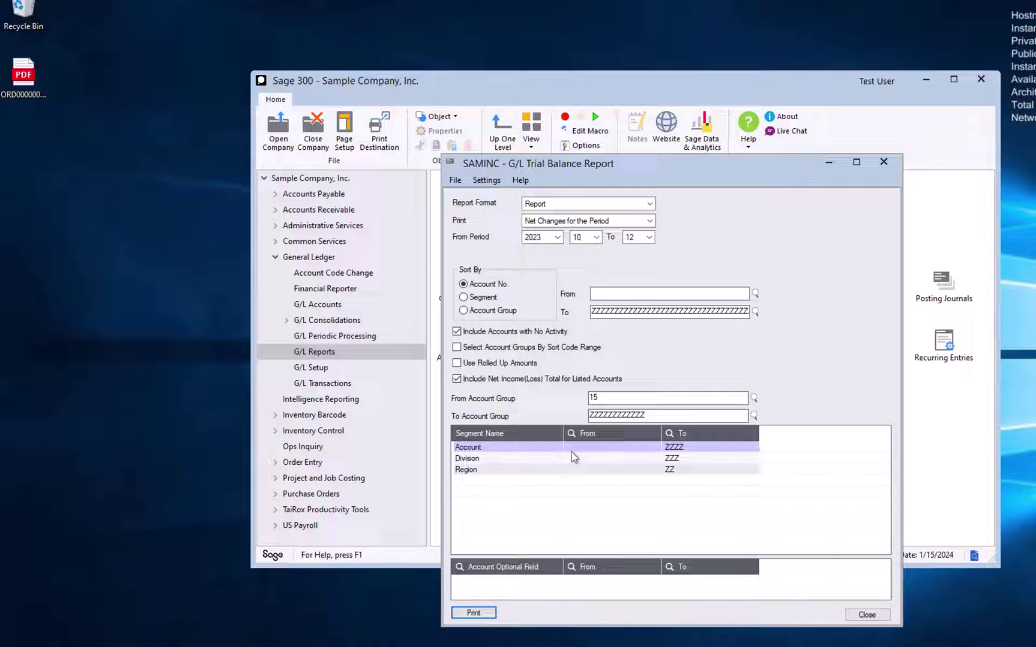
Step: Set the Division segment's From code to 100 using its Finder
click(574, 460)
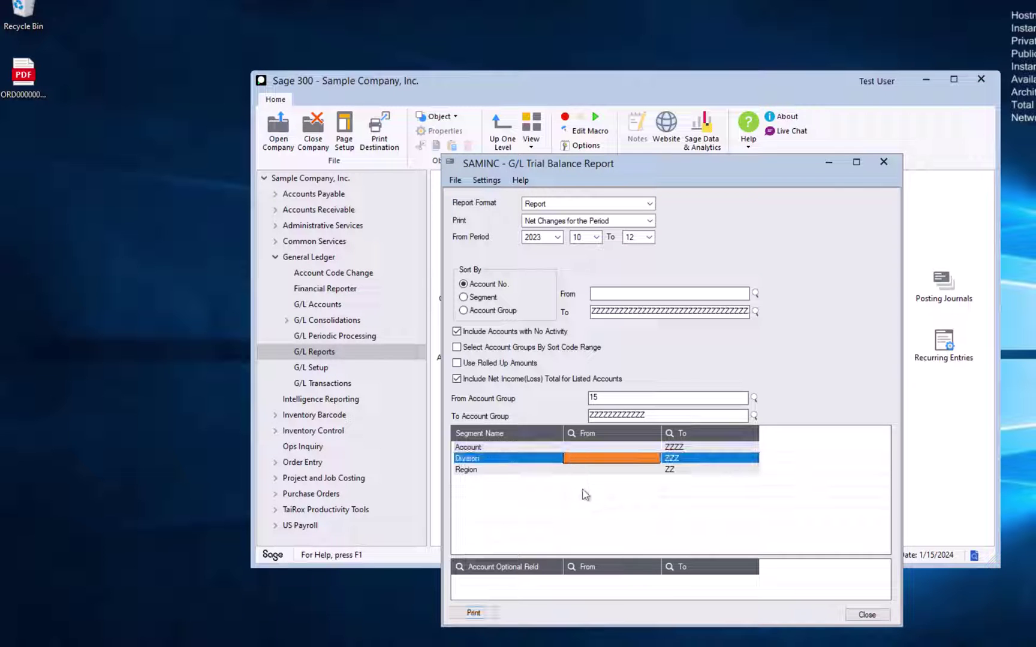
click(616, 398)
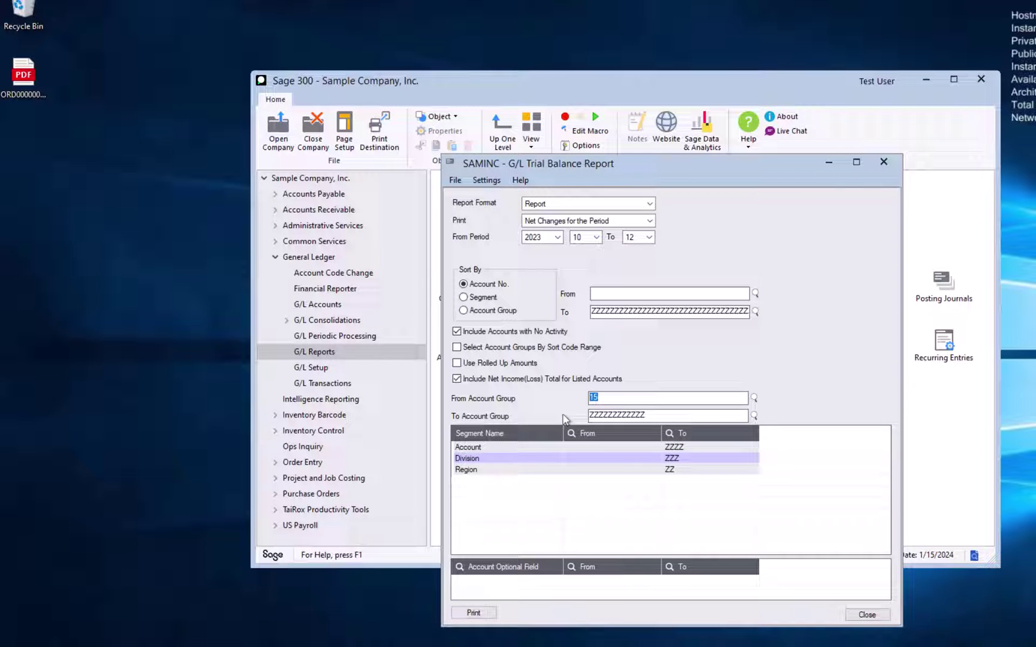
click(657, 459)
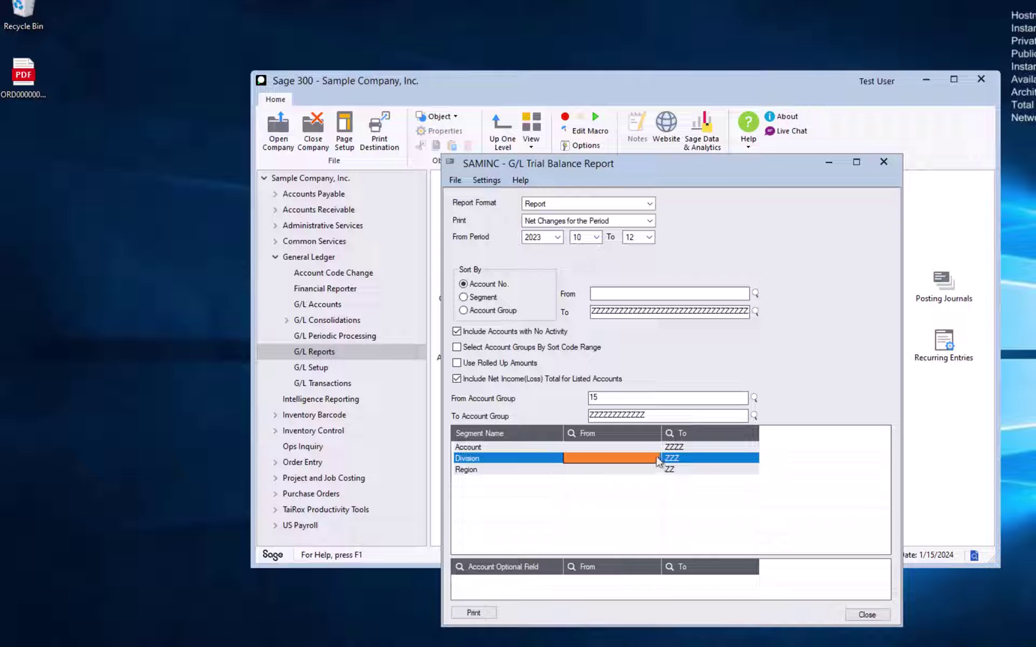
click(654, 458)
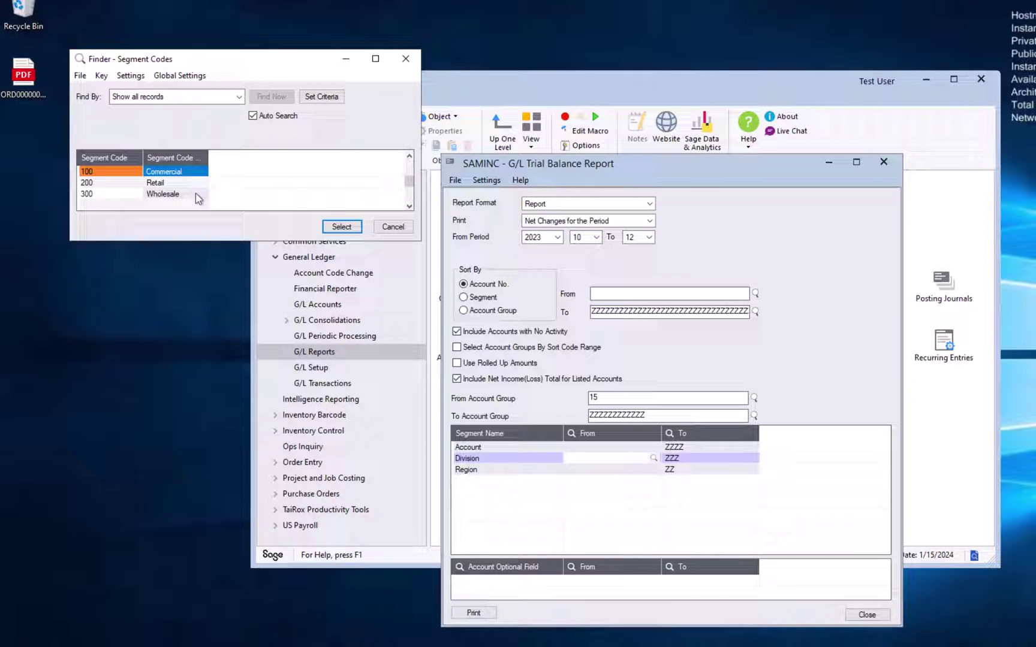
double_click(185, 174)
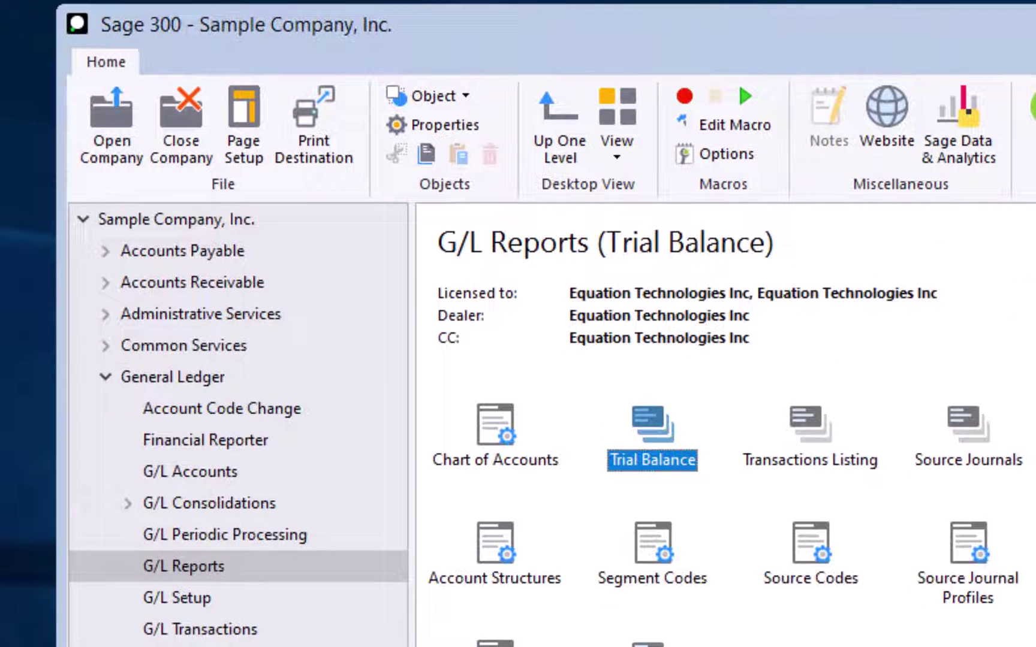
Step: Print a Transactions Listing for 2023-12 through 2023-12 with quantities included
double_click(825, 434)
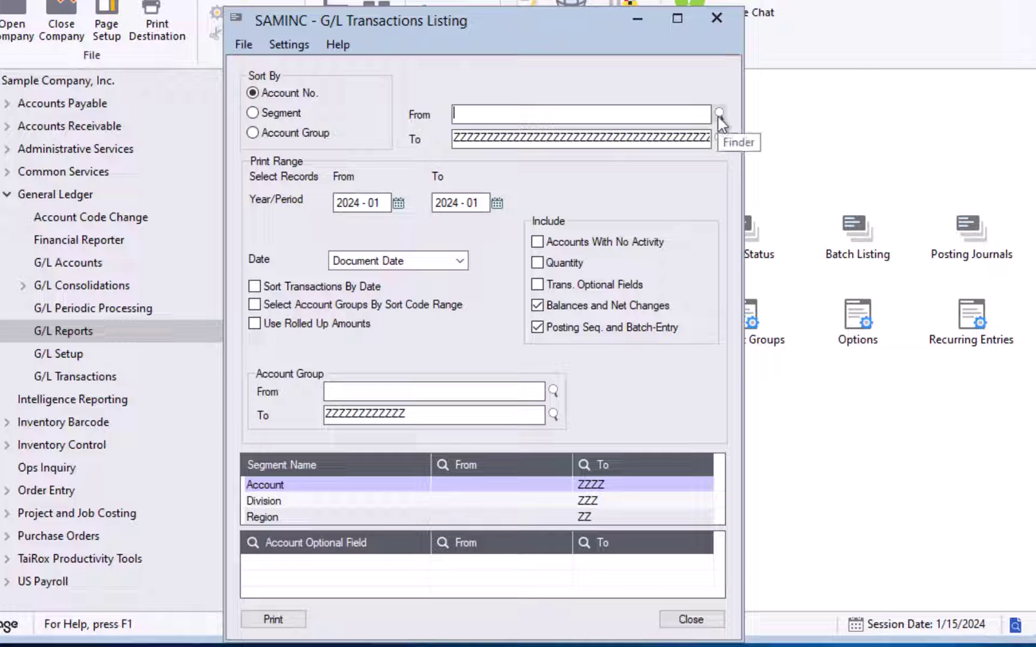
click(402, 202)
click(346, 225)
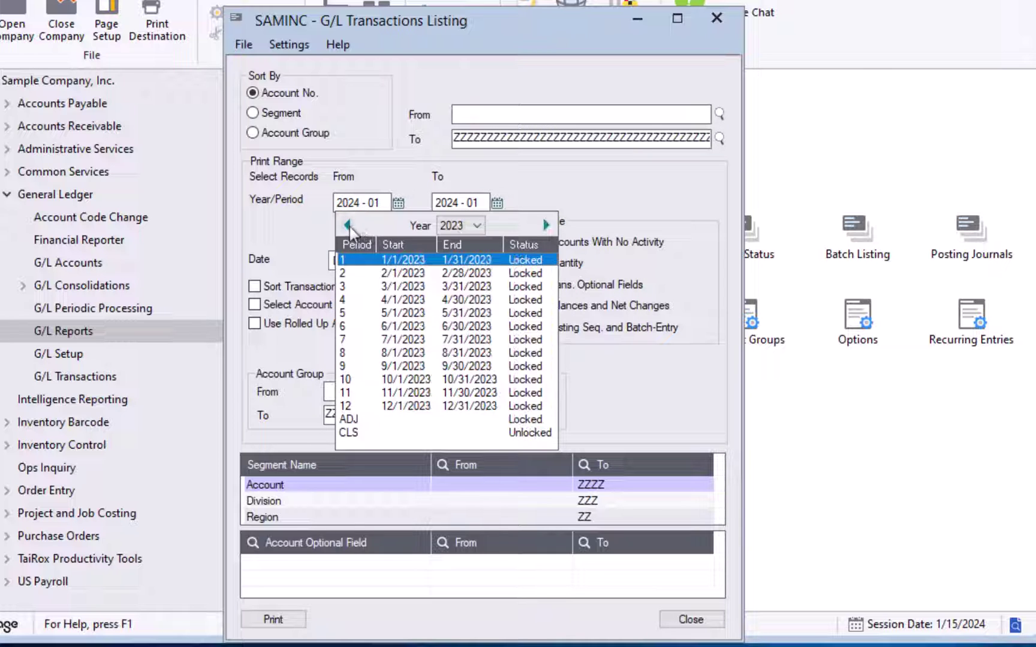
click(387, 406)
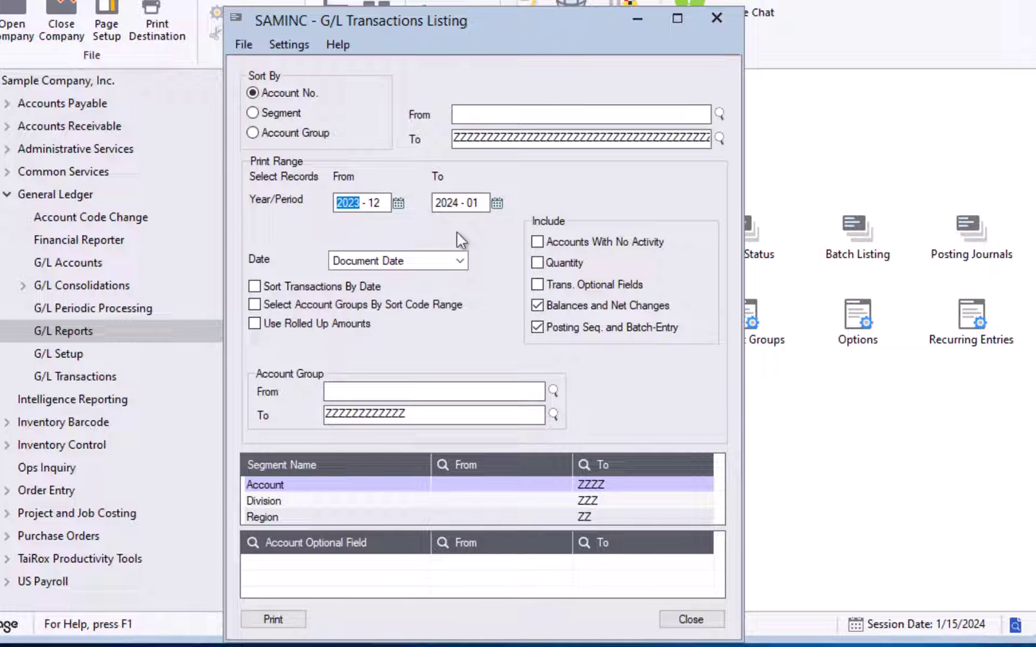
click(496, 203)
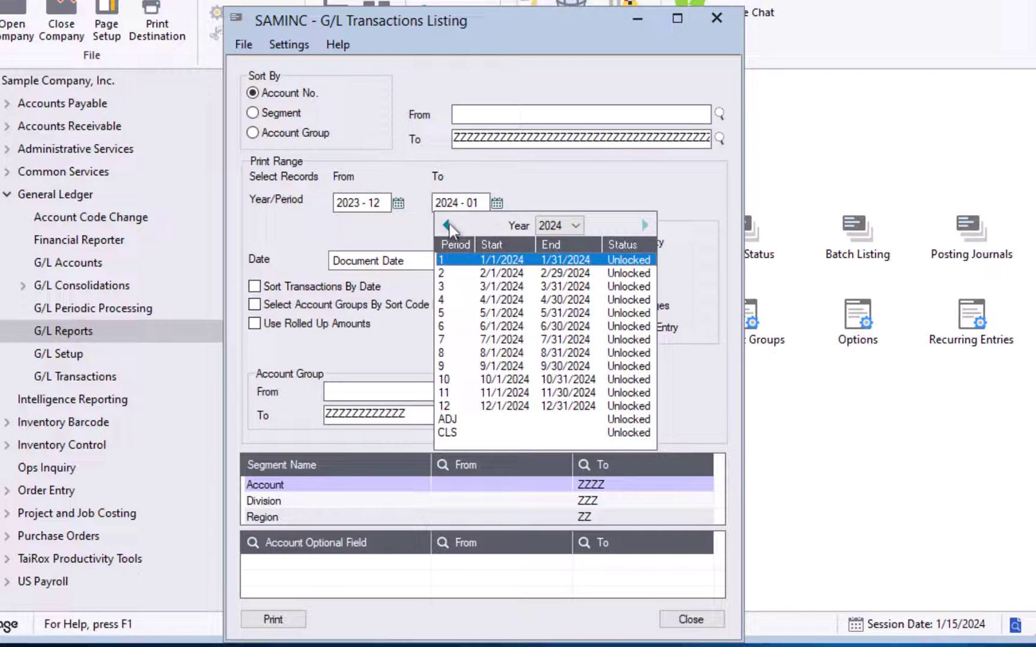
click(446, 225)
click(528, 406)
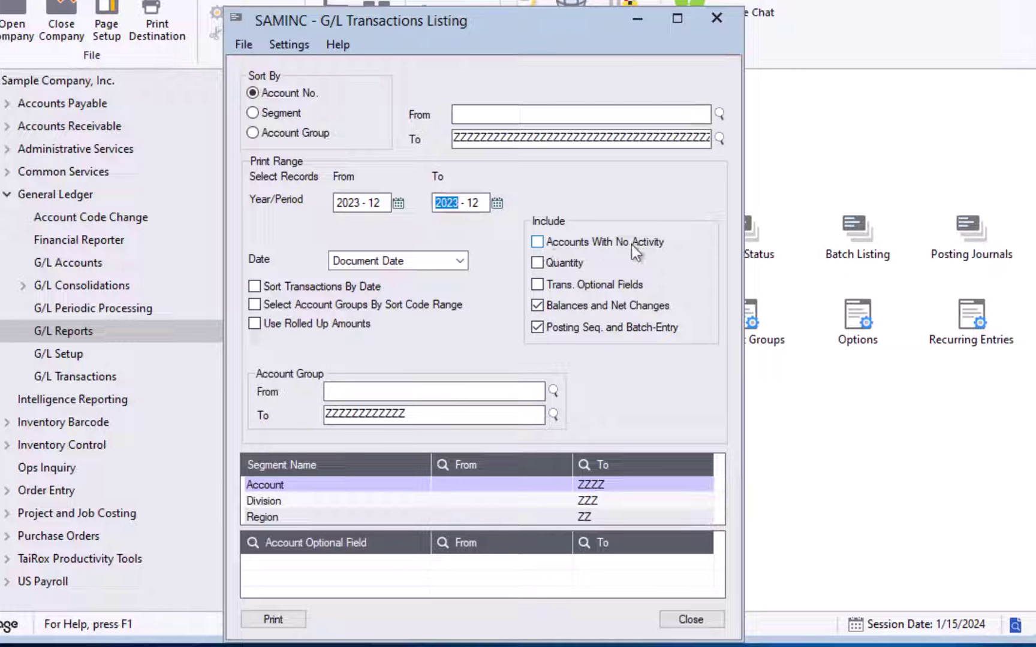
click(558, 265)
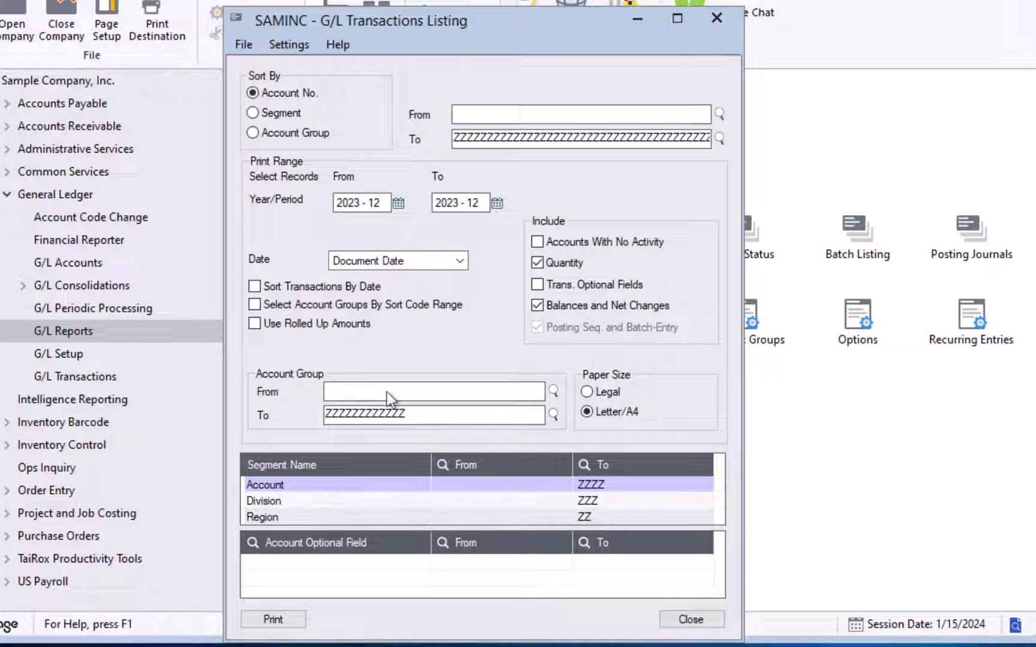
click(285, 623)
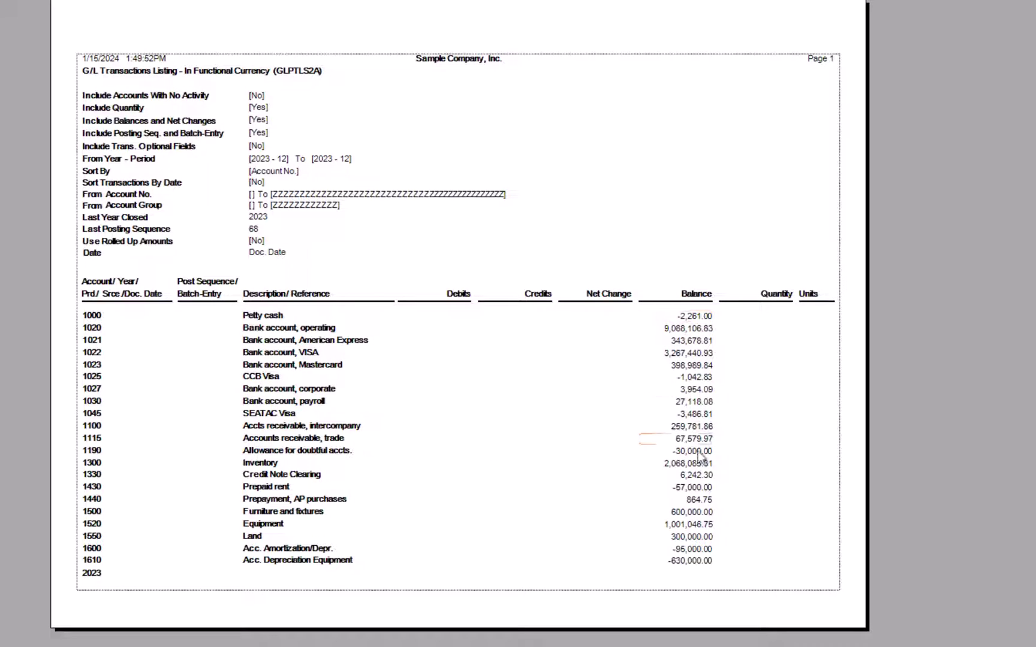
Step: Jump to the listing's last page, then page back to pages 2 and 1
key(End)
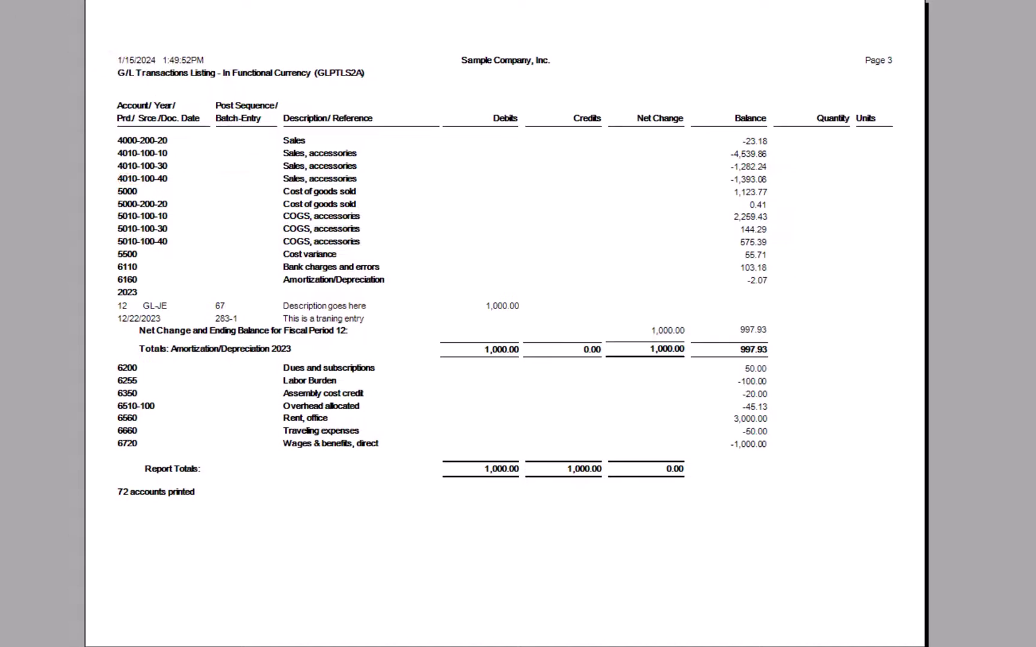
key(Page_Up)
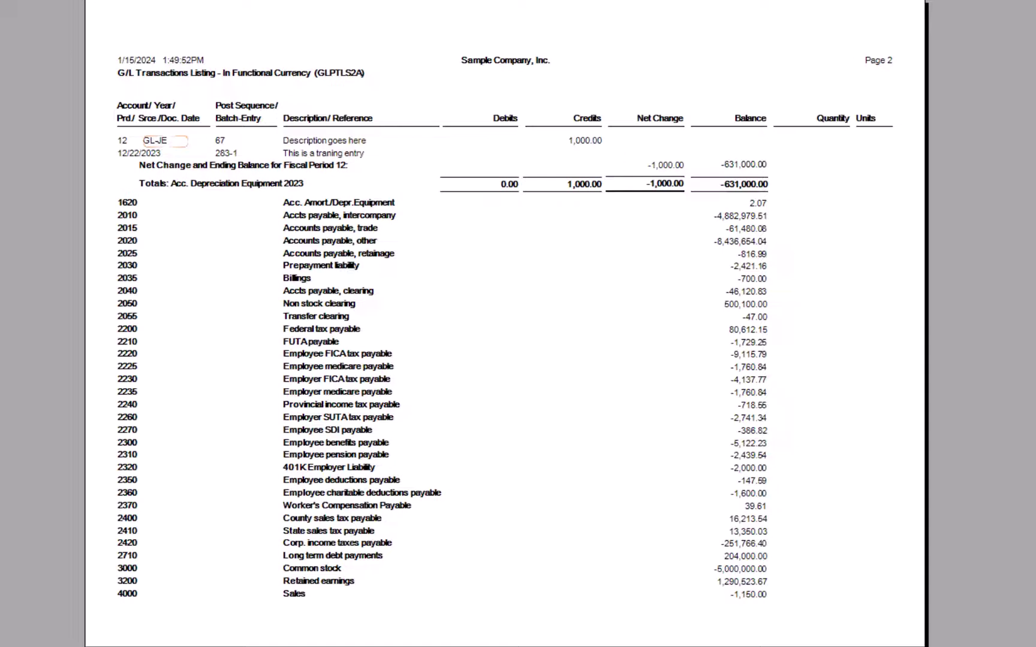
key(Page_Up)
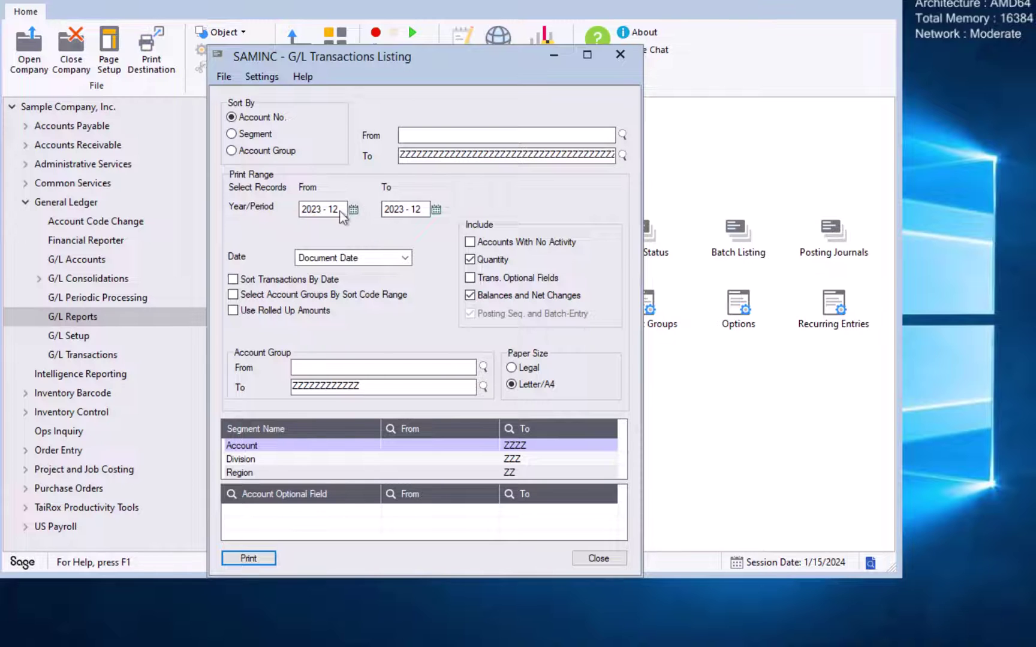
Step: Set the listing's From period to 2020-04 and To period to 2020-05 via the calendars
click(353, 210)
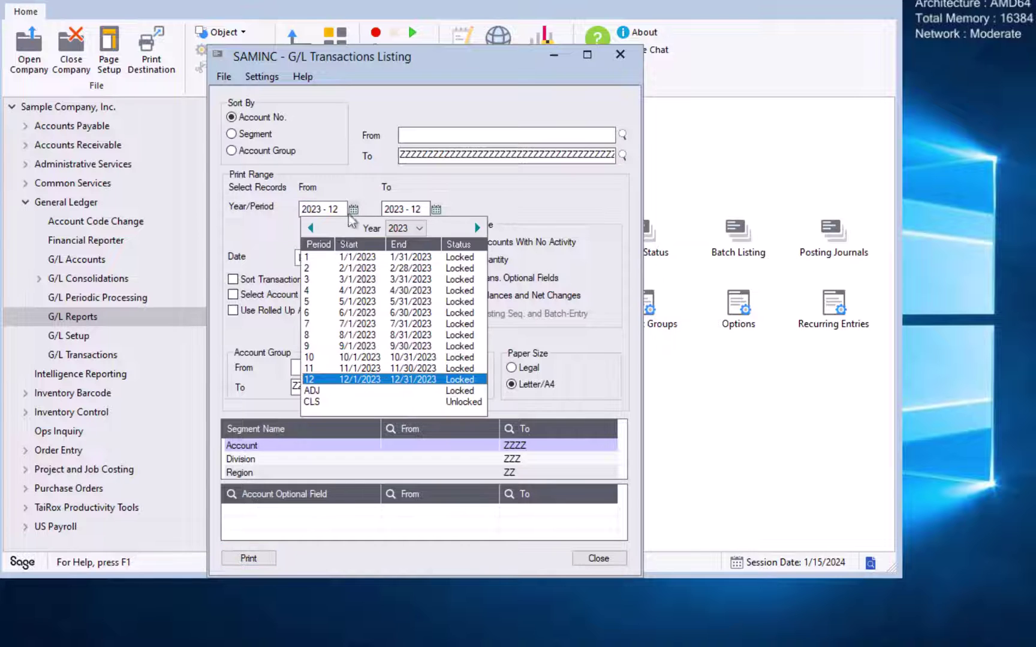
click(310, 228)
click(309, 228)
click(310, 228)
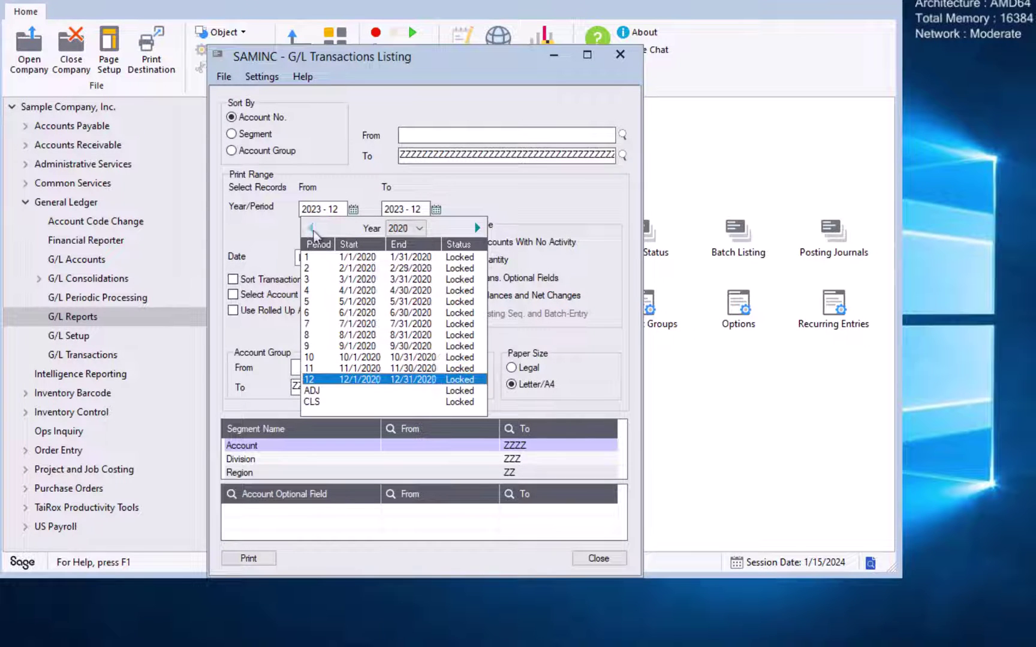
click(324, 291)
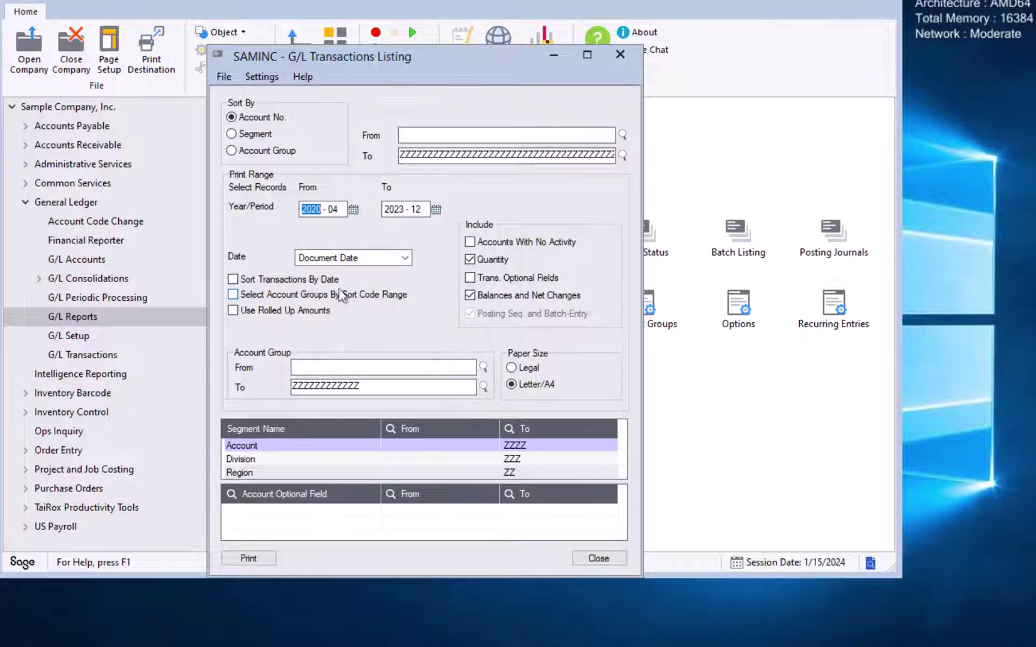
click(434, 211)
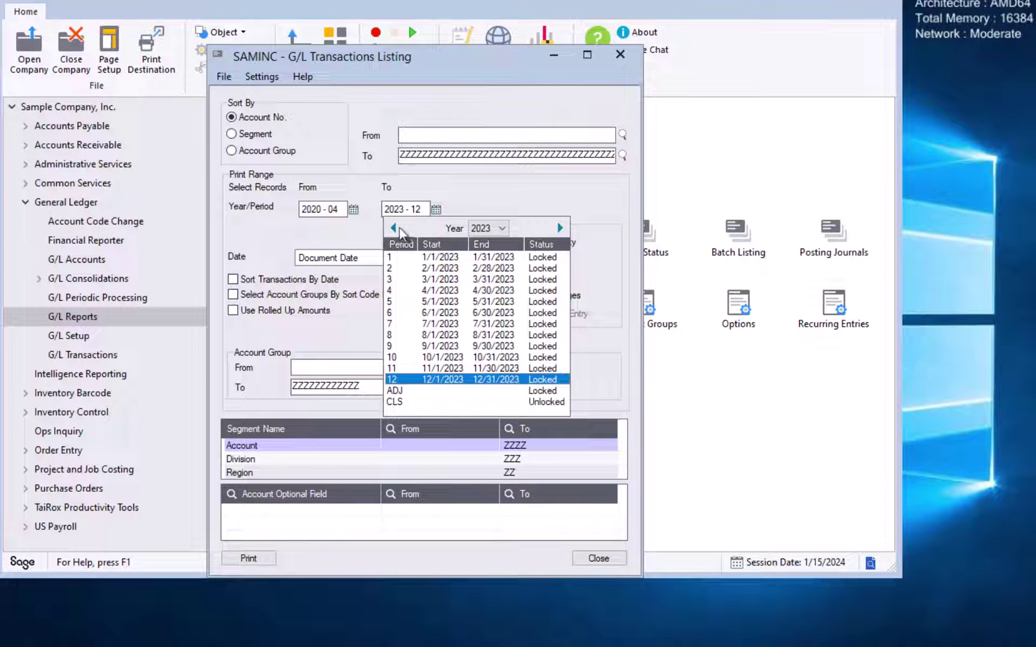
click(393, 229)
click(393, 228)
click(393, 229)
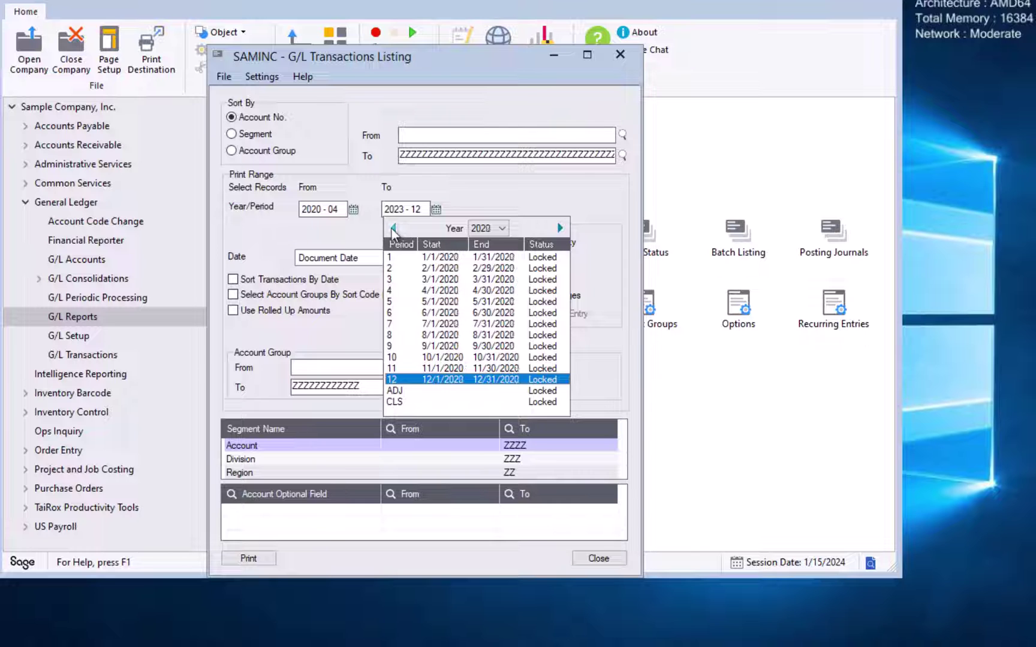
click(397, 301)
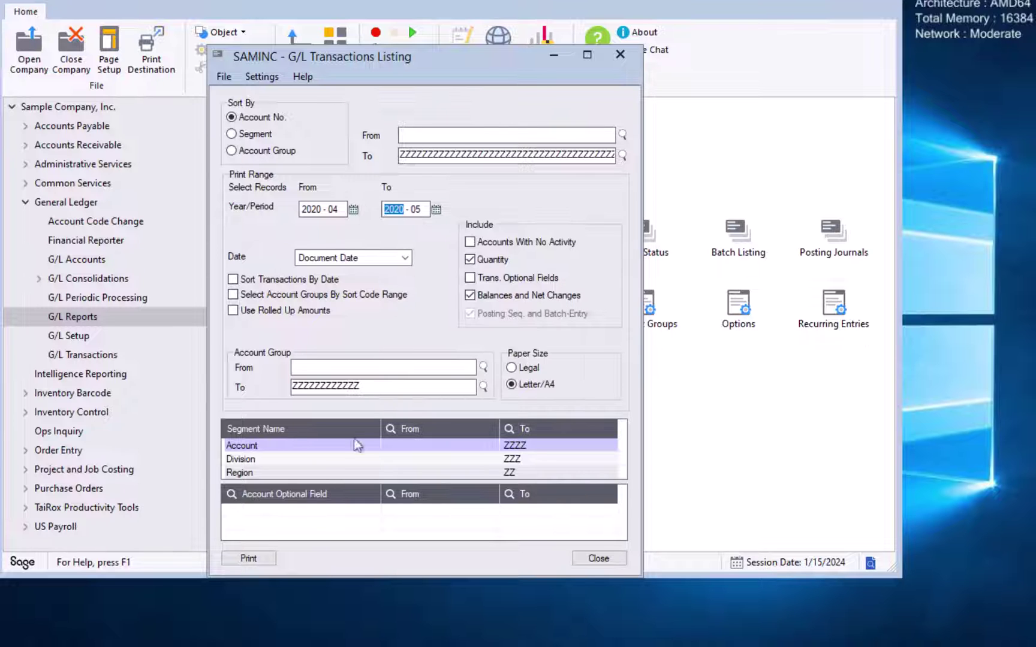
Step: Print the transactions listing for periods 2020-04 to 2020-05
click(266, 557)
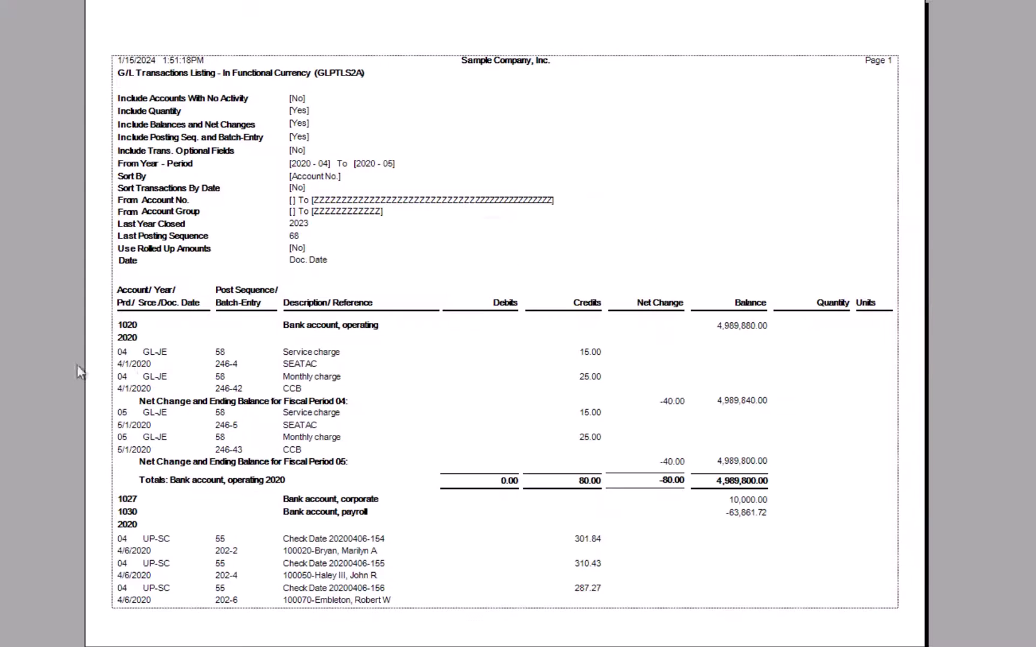